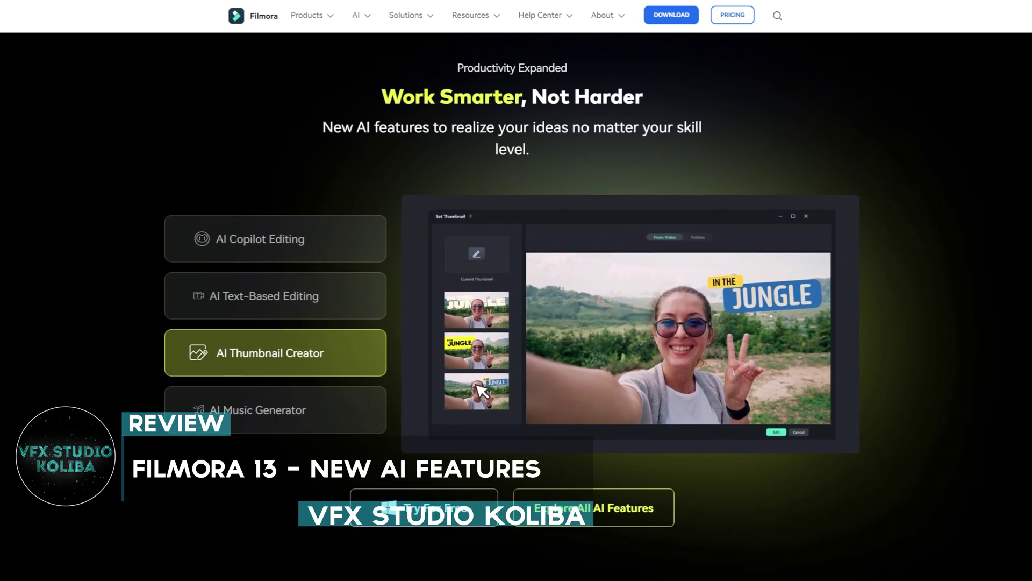
# - Scroll to the AI section and explore a demo's effects, mask blur, HSL and curves adjustments
pyautogui.scroll(-10, 517, 291)
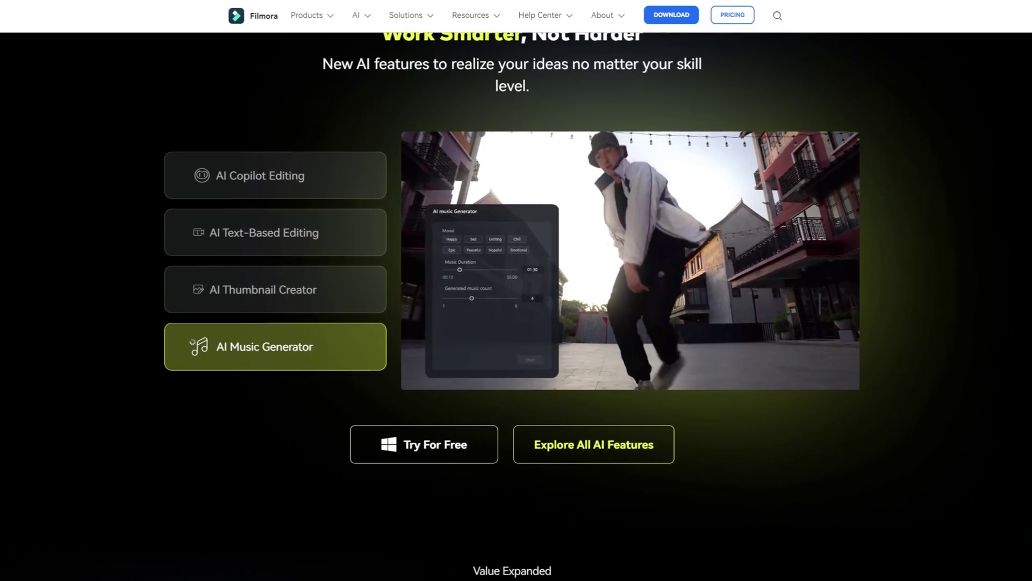
pyautogui.scroll(-2, 516, 291)
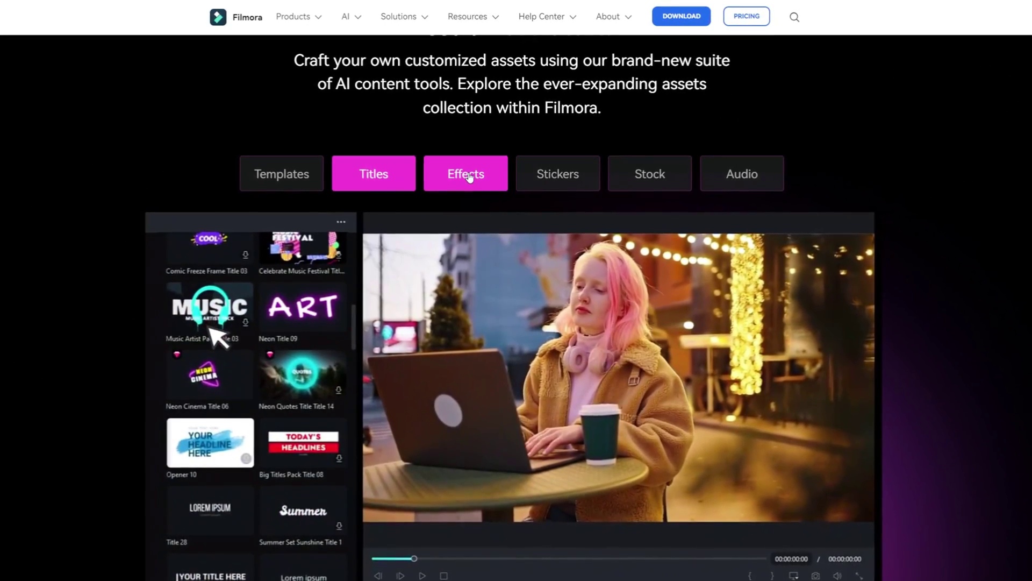
pyautogui.click(469, 175)
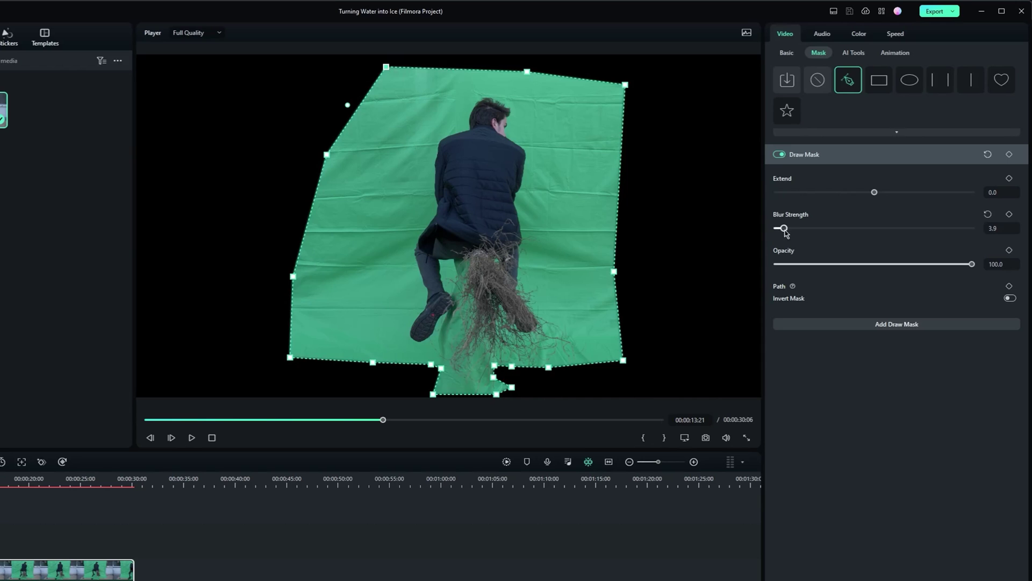
pyautogui.moveTo(784, 228); pyautogui.dragTo(818, 229)
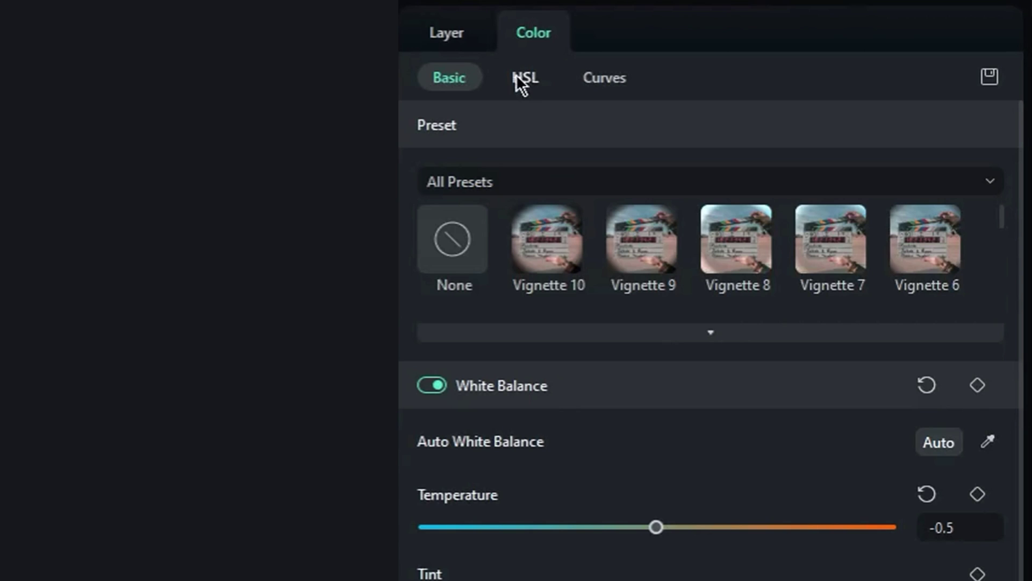
pyautogui.click(516, 75)
pyautogui.click(604, 79)
pyautogui.click(535, 547)
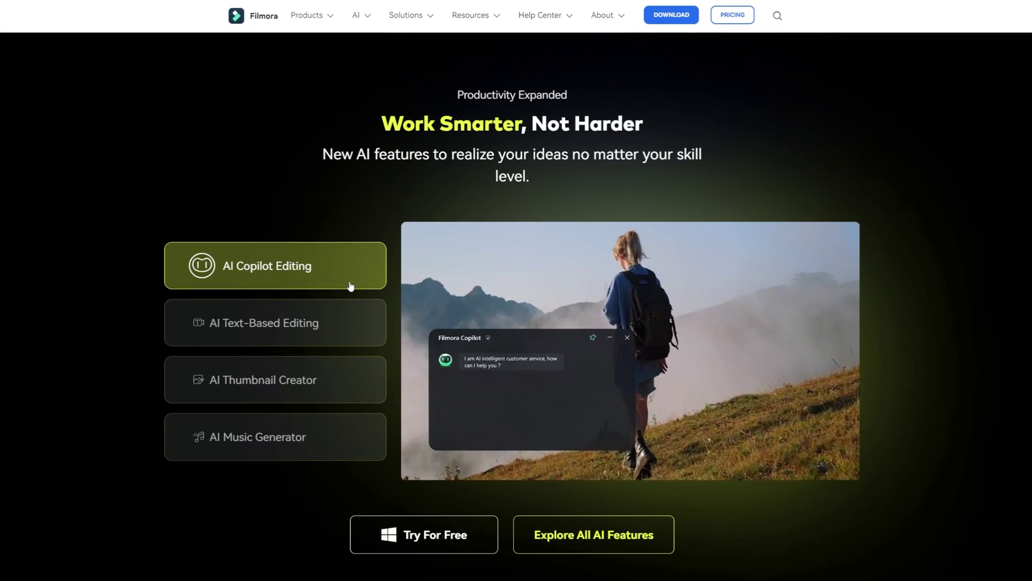
# - View the Text-Based Editing, Thumbnail Creator and Music Generator demos, ending on Text-Based Editing
pyautogui.click(357, 334)
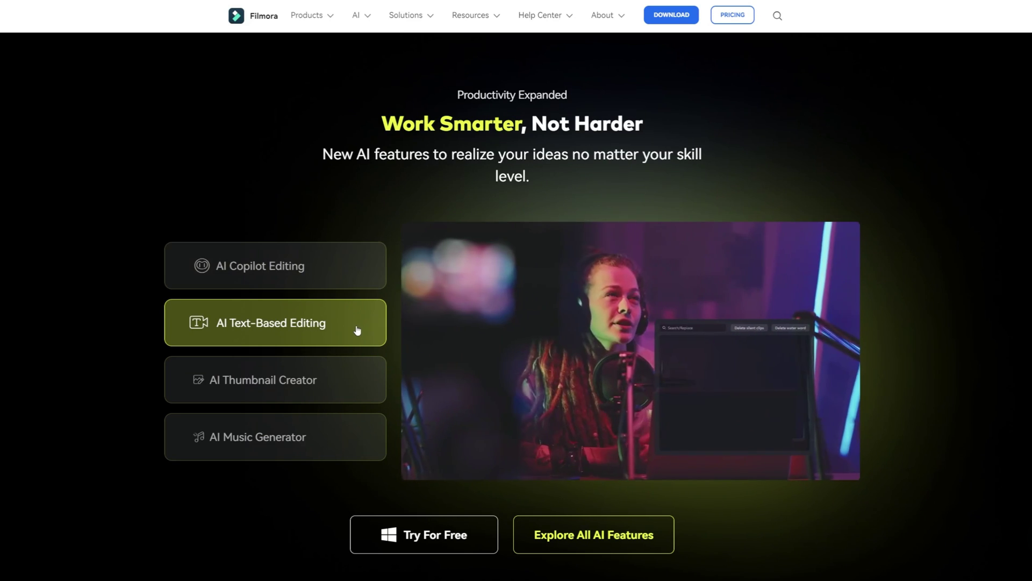
pyautogui.click(364, 385)
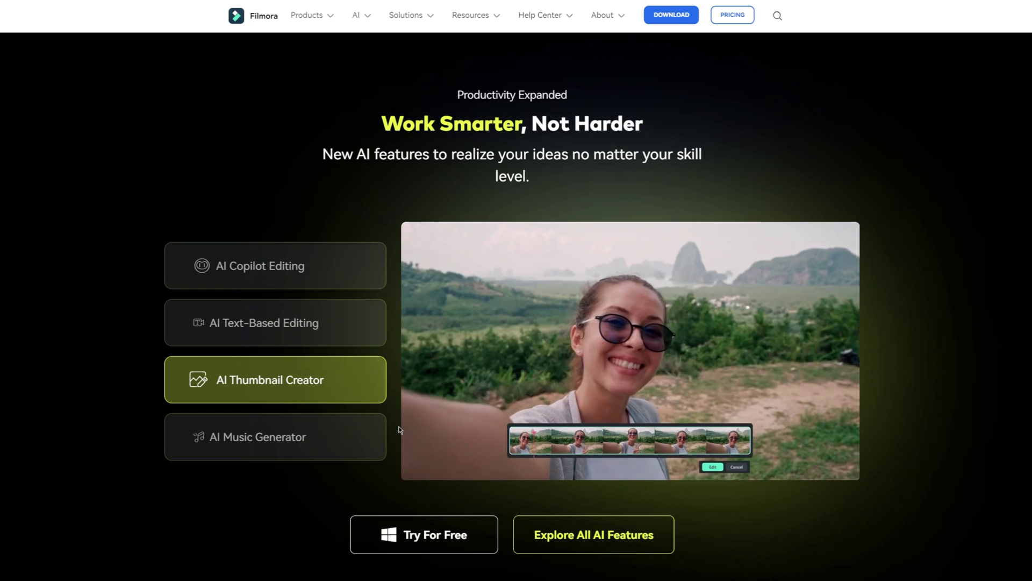
pyautogui.click(362, 440)
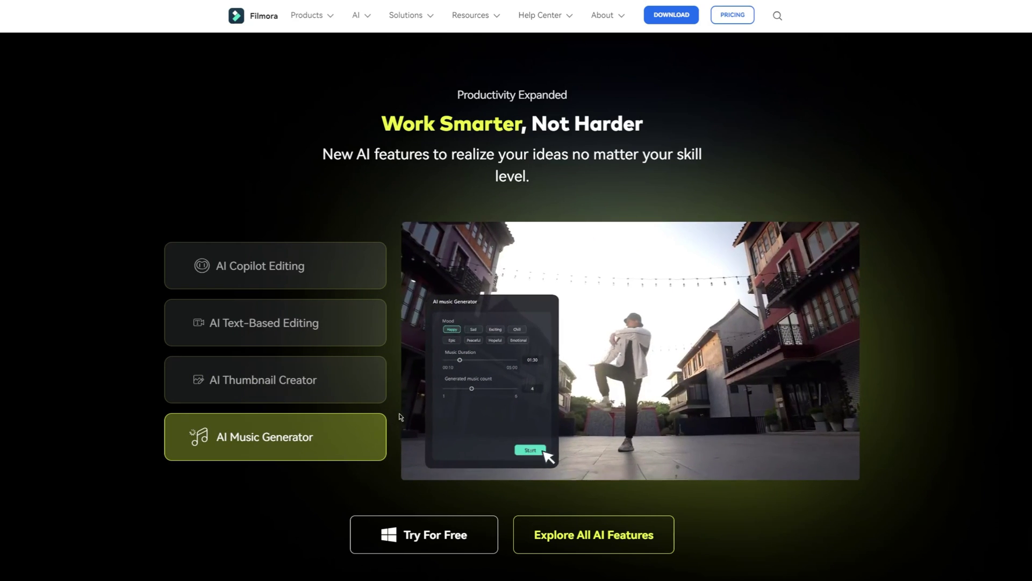
pyautogui.click(355, 328)
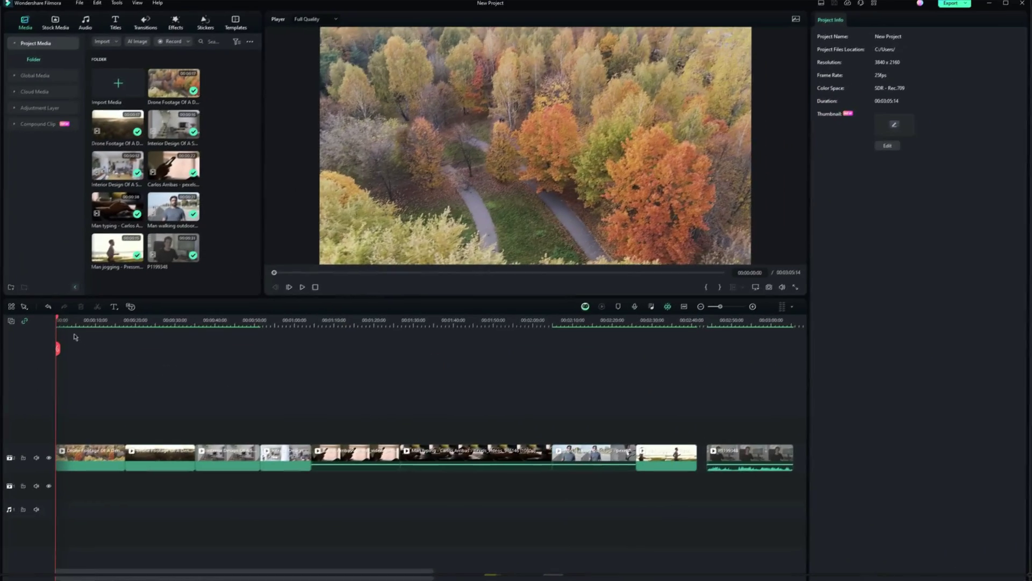
# - Ask Filmora Copilot about the first drone clip: 'can you make the color pop more'
pyautogui.moveTo(58, 329); pyautogui.dragTo(53, 380)
pyautogui.click(89, 462)
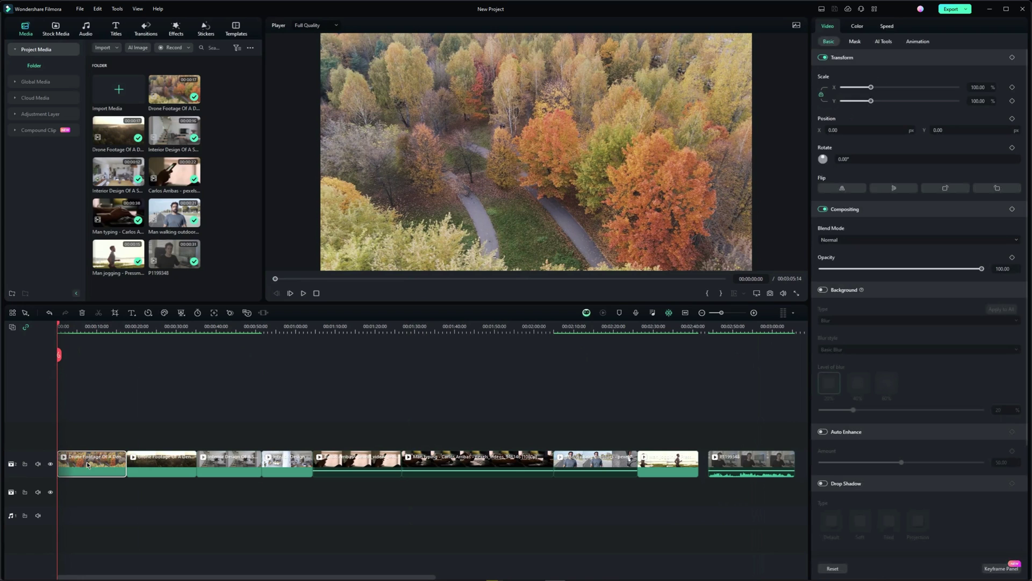
pyautogui.rightClick(88, 465)
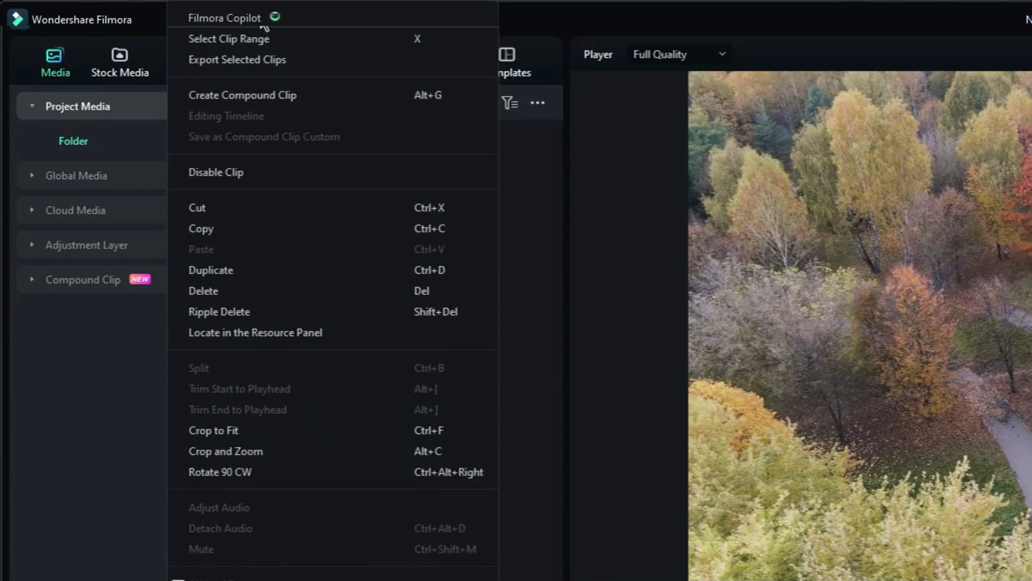
pyautogui.click(264, 28)
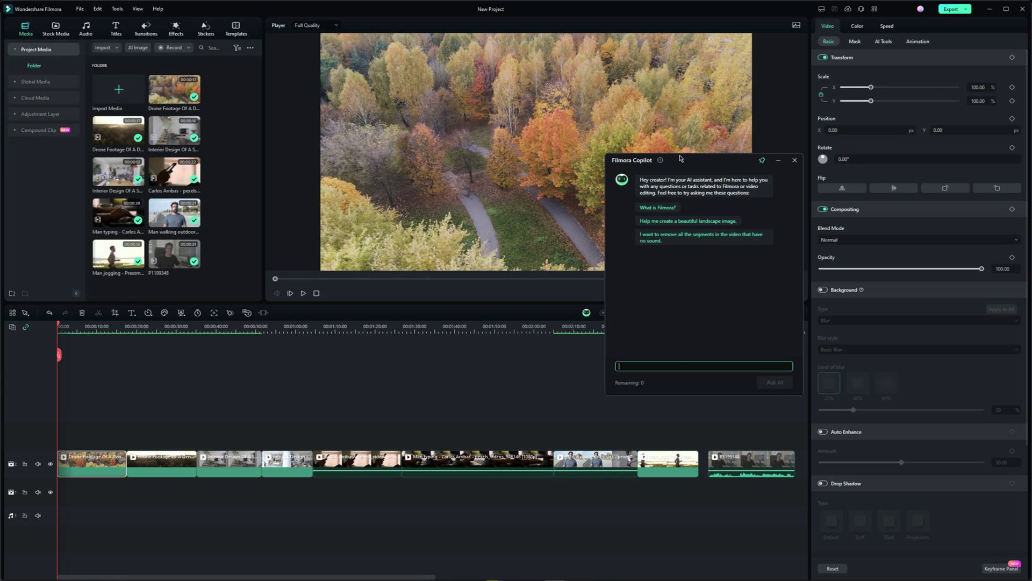
pyautogui.moveTo(680, 157); pyautogui.dragTo(396, 158)
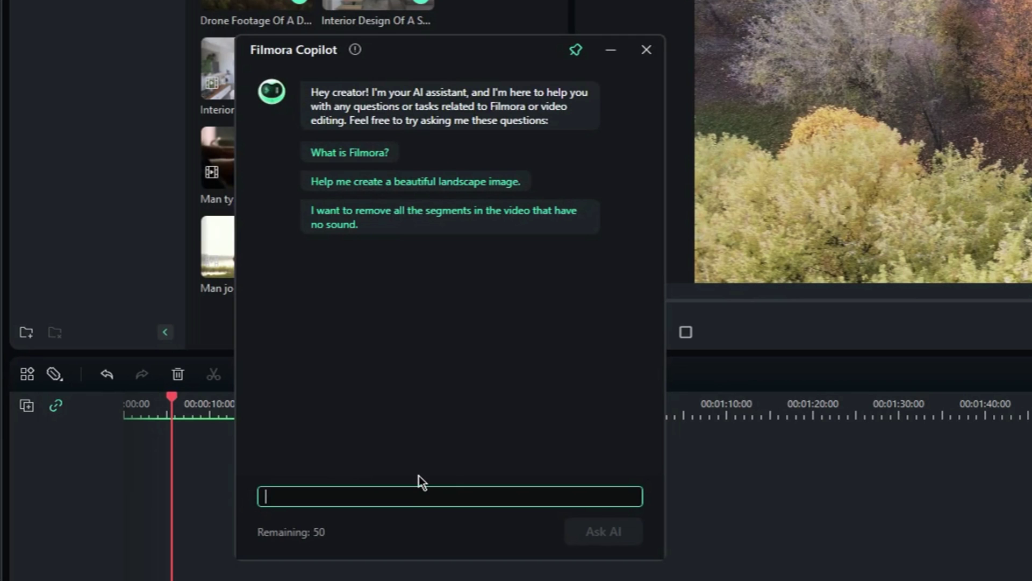
pyautogui.write('can you make')
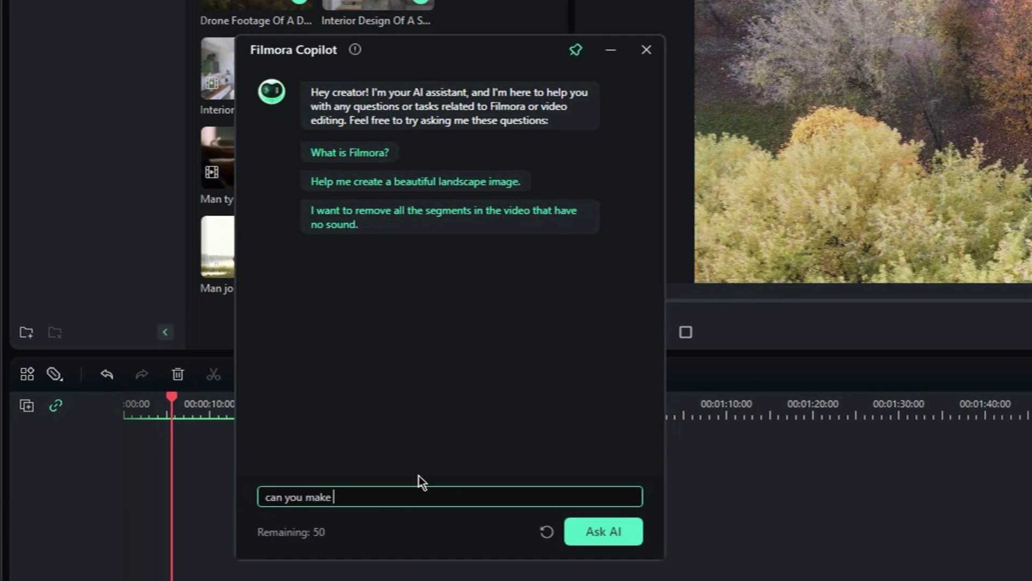
pyautogui.write(' the color pop more?')
pyautogui.click(609, 537)
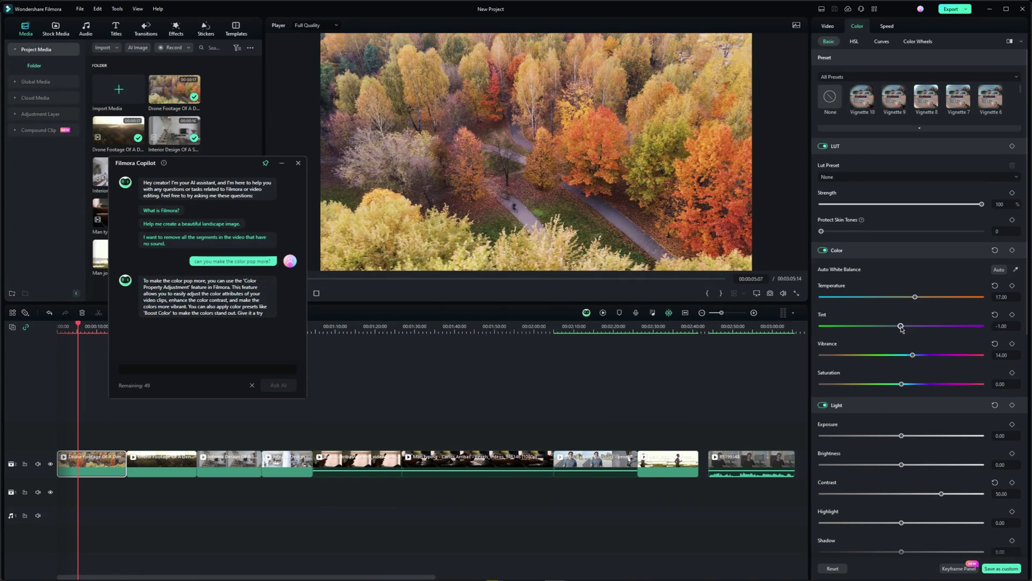
# - Lower the clip's brightness, browse Copilot's suggested resources, and ask about cutting it to 3 seconds
pyautogui.moveTo(901, 464); pyautogui.dragTo(889, 465)
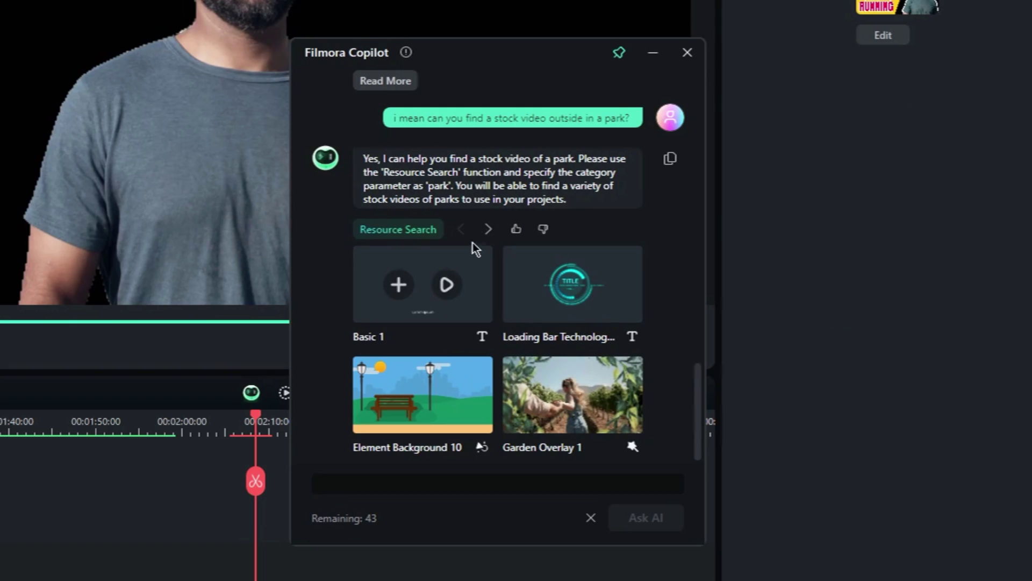
pyautogui.click(463, 230)
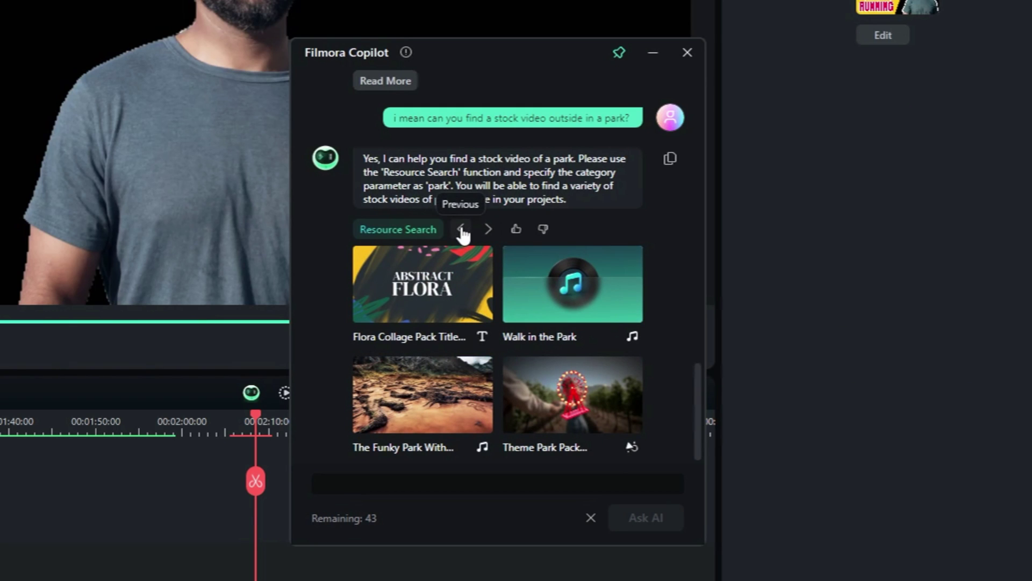
pyautogui.click(462, 231)
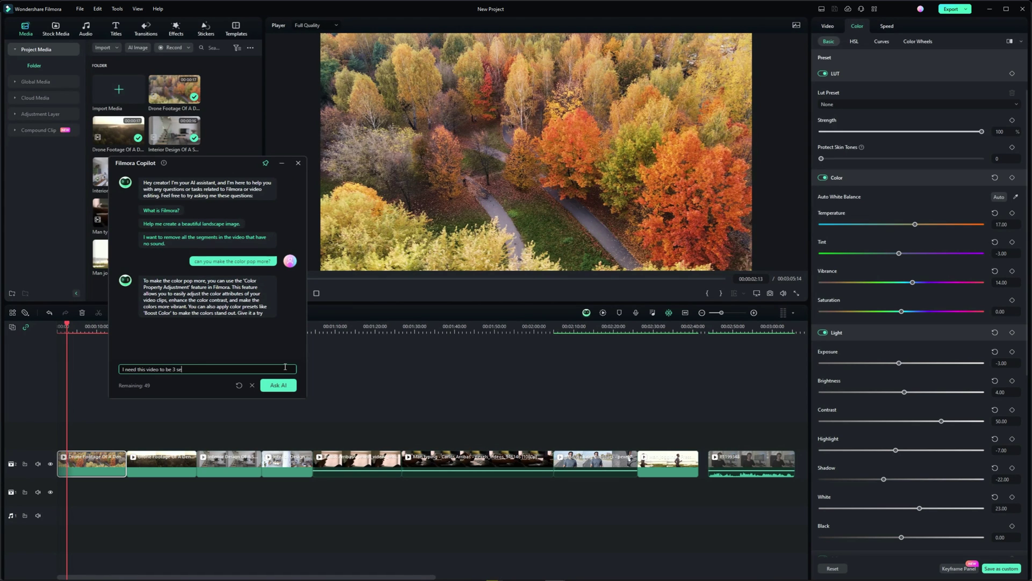
pyautogui.write('t it?')
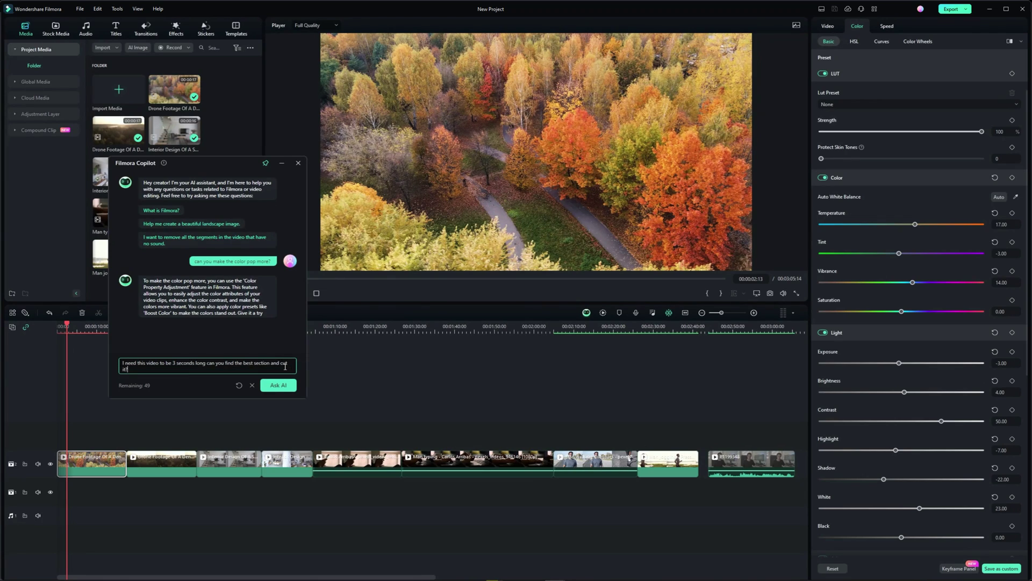
pyautogui.press('Return')
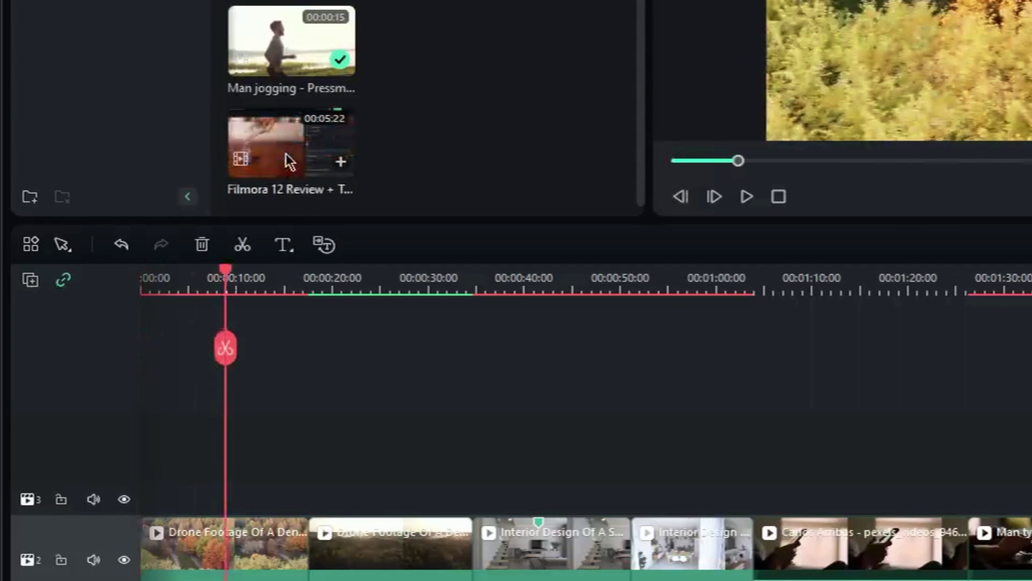
# - Transcribe the Filmora 12 review clip with AI Text-Based Editing in English (US)
pyautogui.rightClick(286, 153)
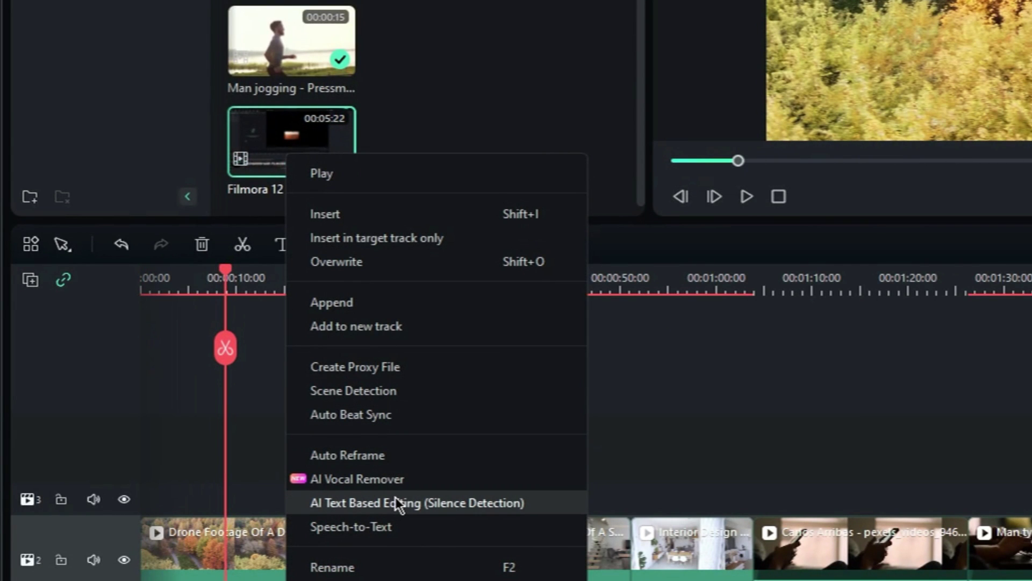
pyautogui.click(418, 499)
pyautogui.click(509, 330)
pyautogui.scroll(-10, 433, 420)
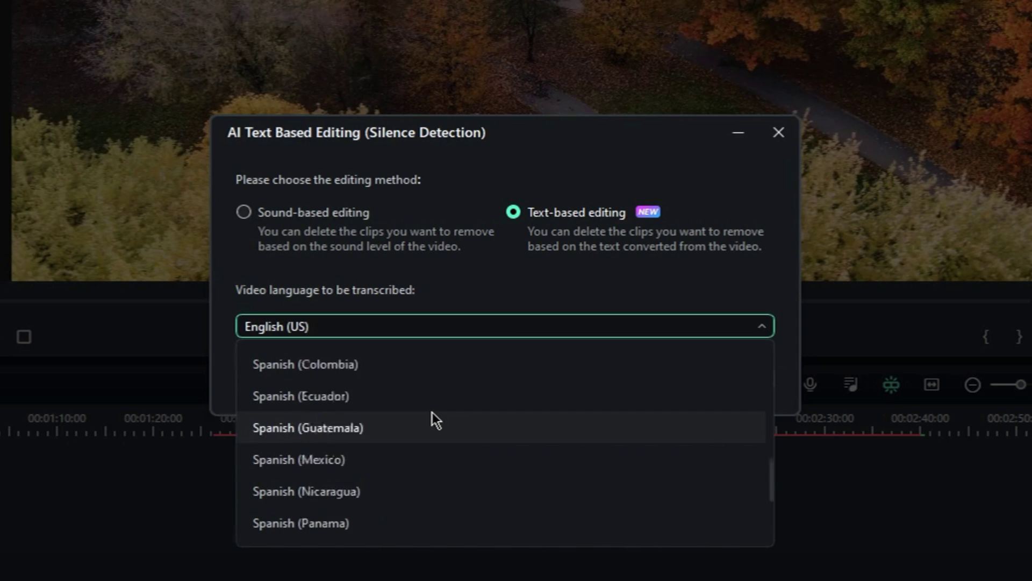
pyautogui.scroll(3, 432, 420)
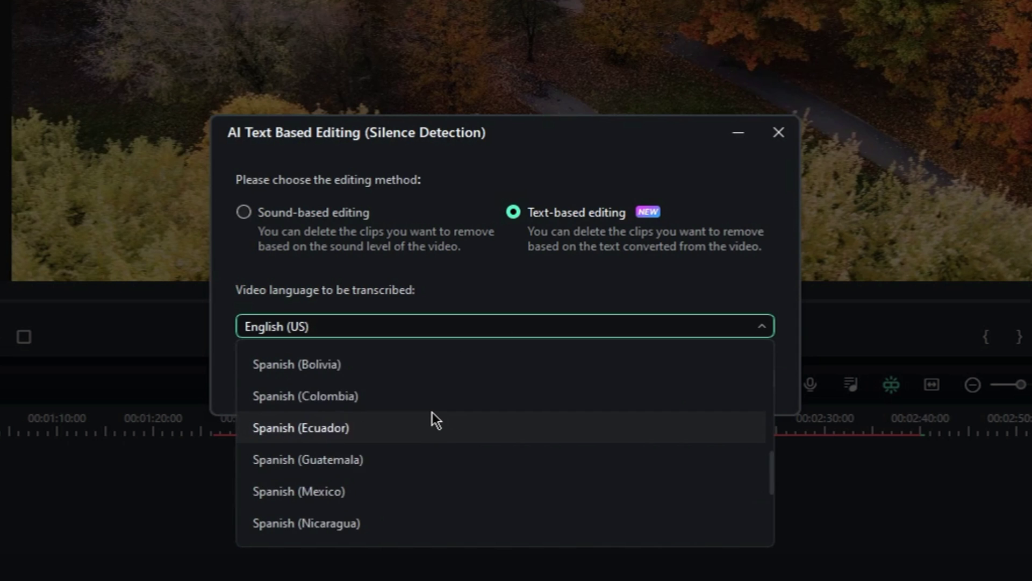
pyautogui.scroll(8, 433, 412)
pyautogui.click(489, 327)
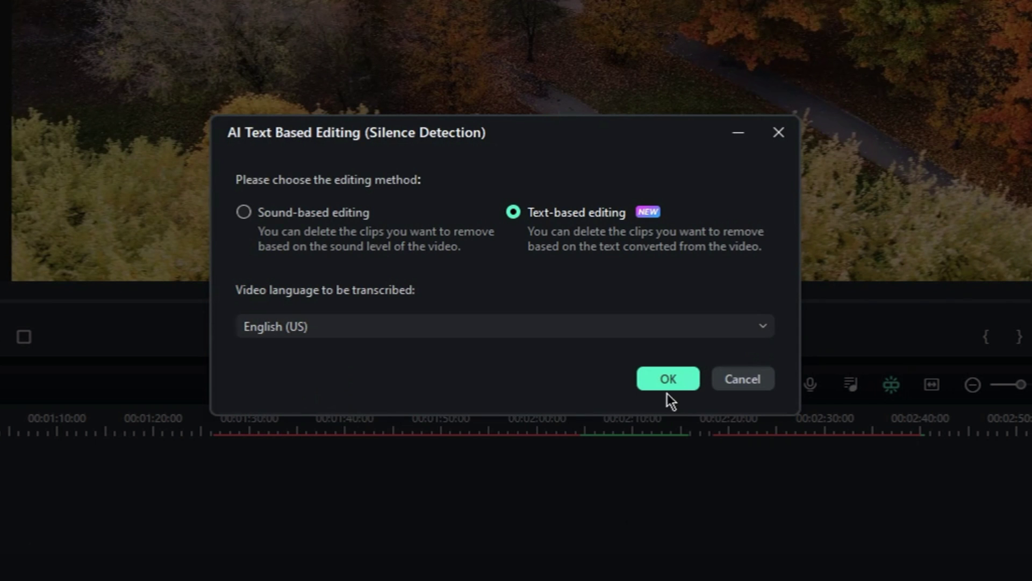
pyautogui.click(668, 379)
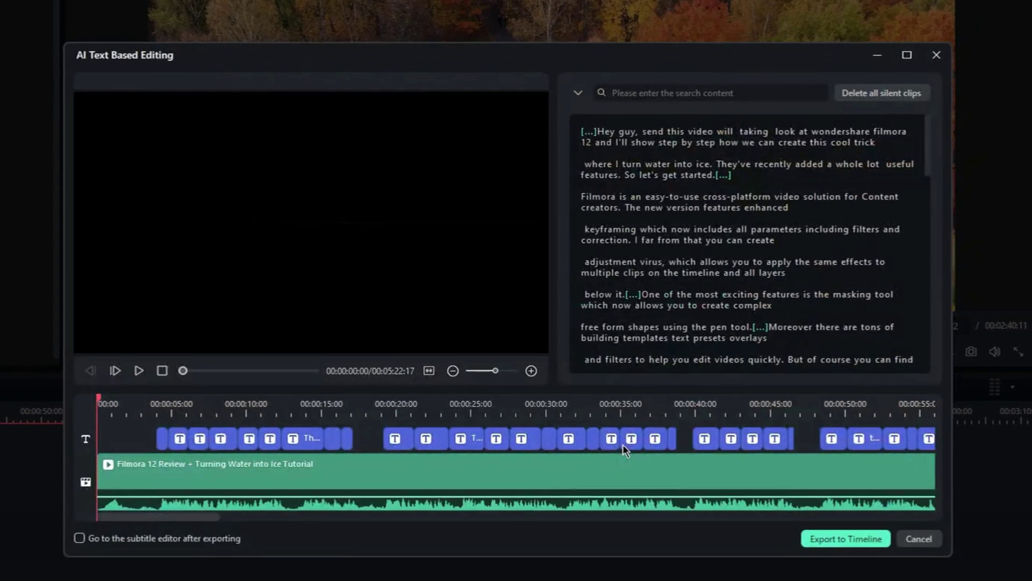
# - Delete the silence marker and 'The new version' passage from the transcript, then export to the timeline
pyautogui.click(143, 370)
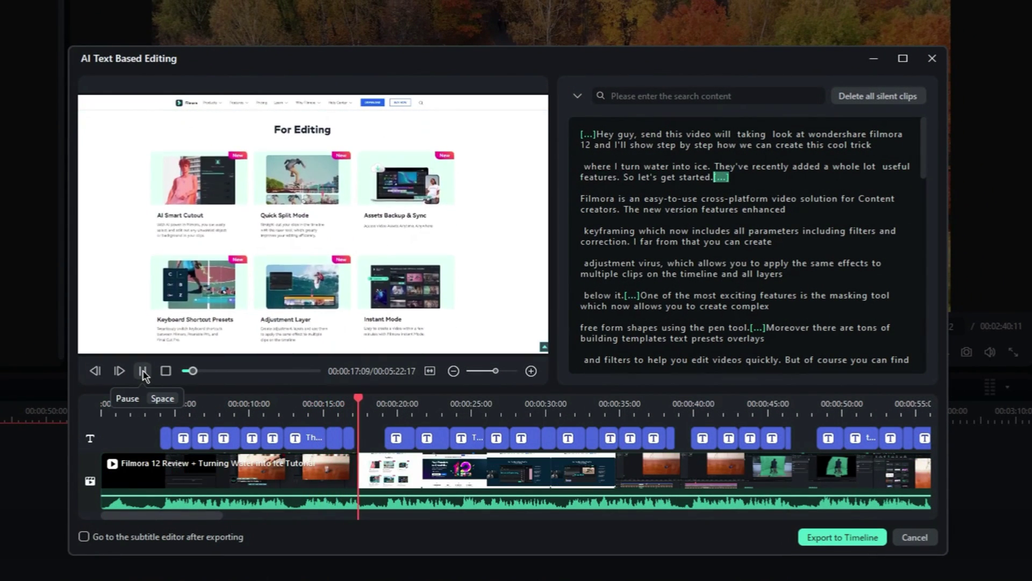
pyautogui.click(143, 371)
pyautogui.click(720, 177)
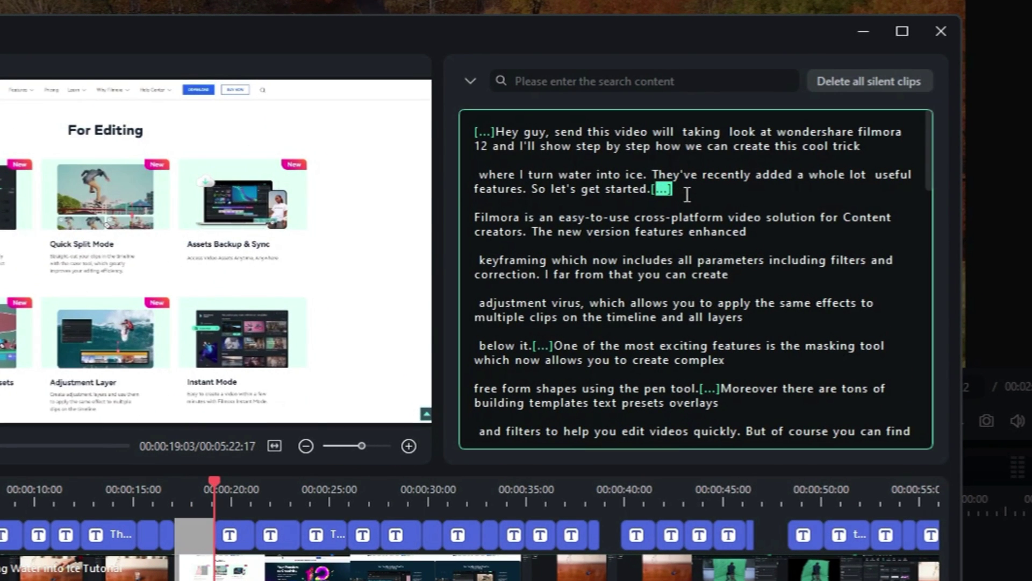
pyautogui.press('BackSpace')
pyautogui.click(146, 499)
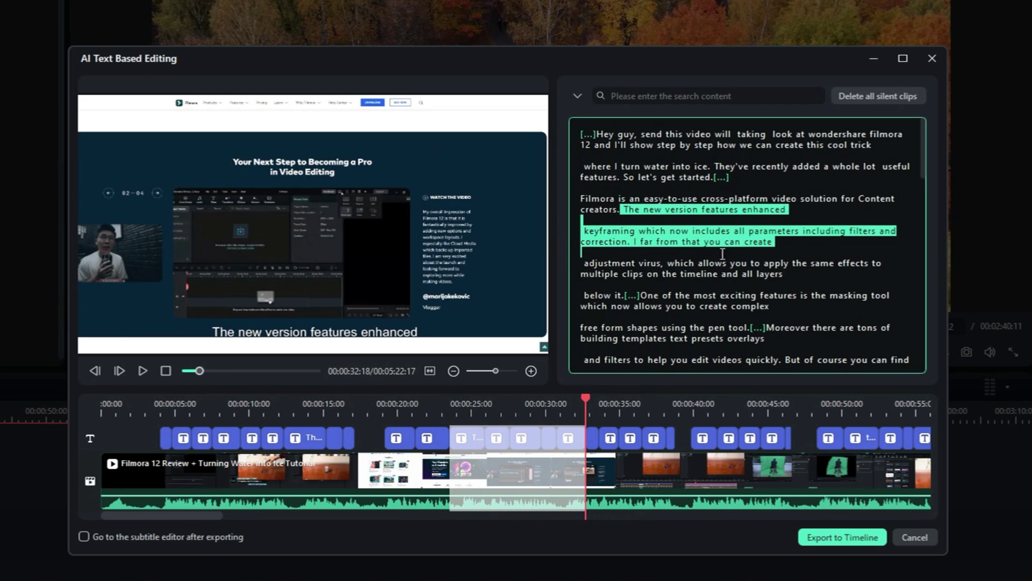
pyautogui.moveTo(774, 243); pyautogui.dragTo(635, 294)
pyautogui.press('Delete')
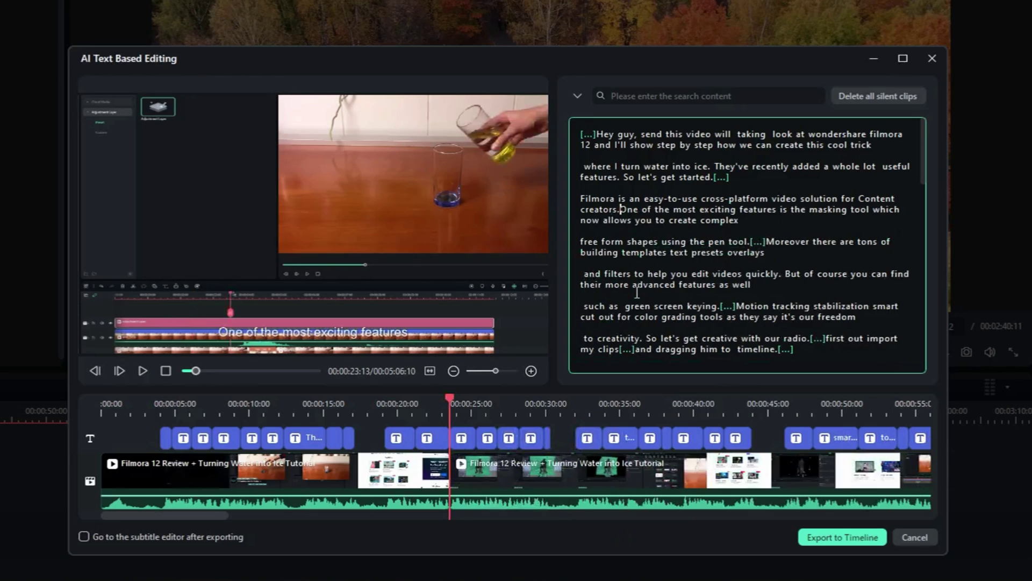
pyautogui.click(616, 199)
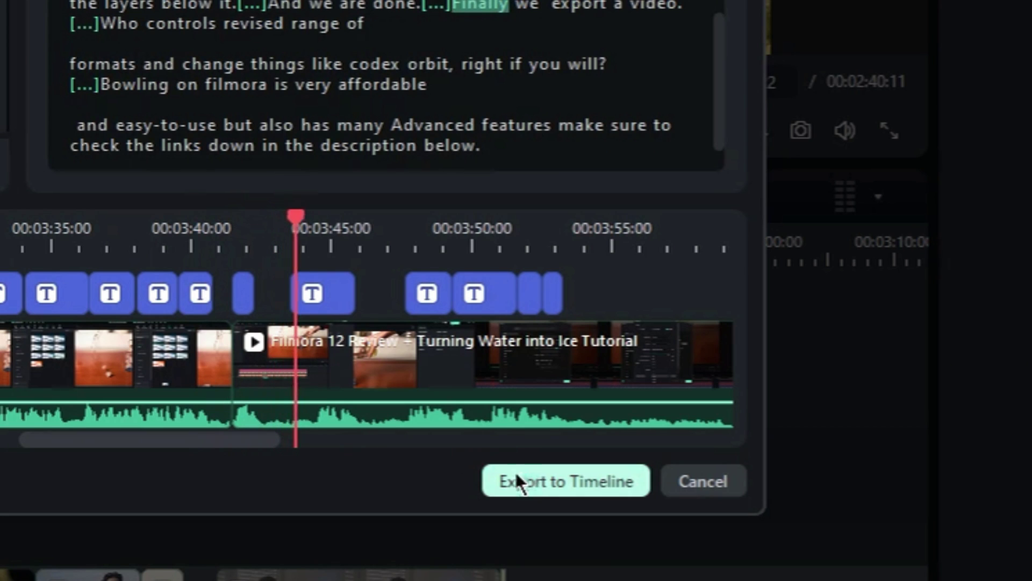
pyautogui.click(524, 473)
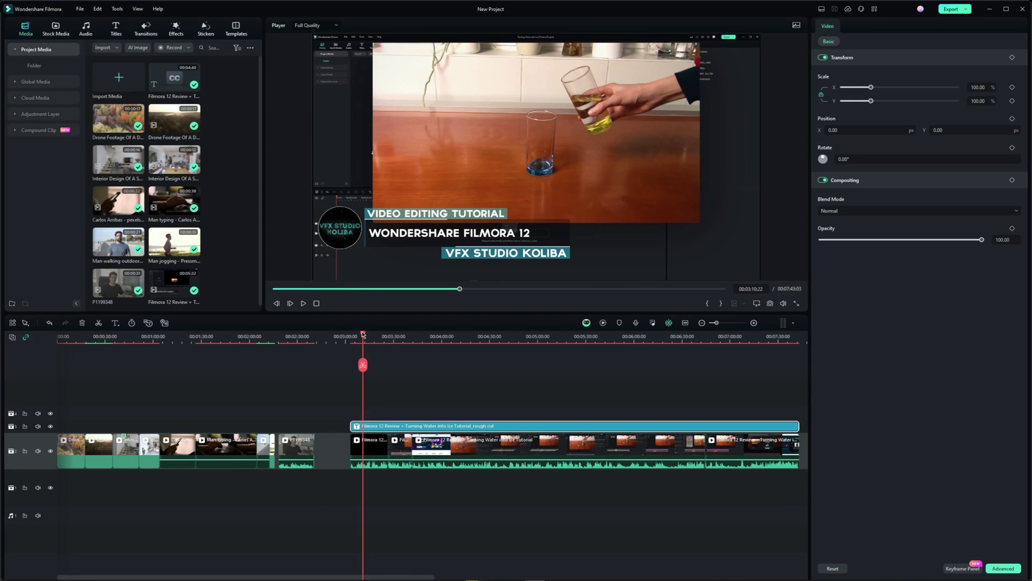
# - Apply the 007 Series LUT to the roadside clip, adjusting its strength and skin-tone protection
pyautogui.moveTo(363, 333); pyautogui.dragTo(527, 333)
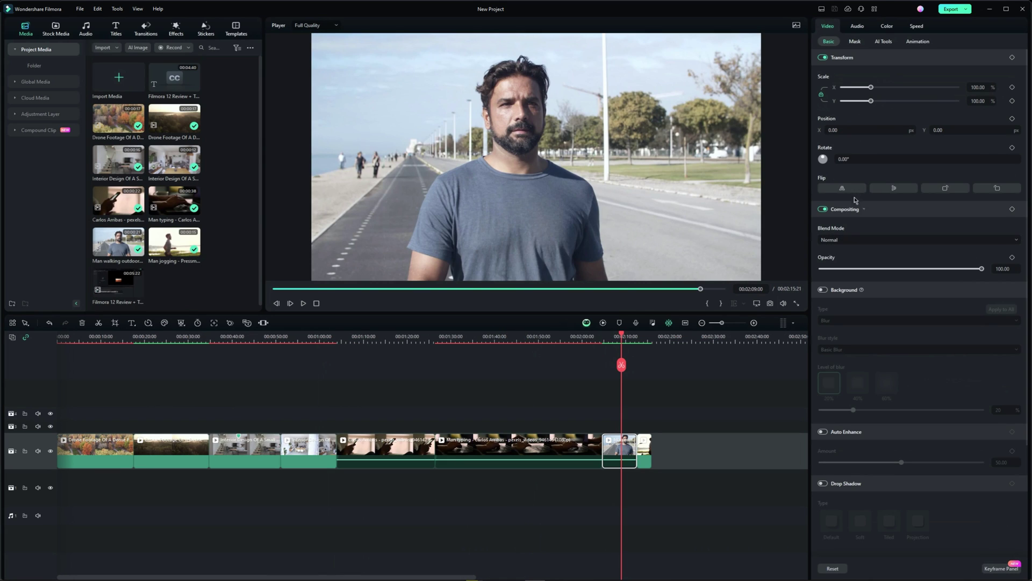
pyautogui.click(886, 26)
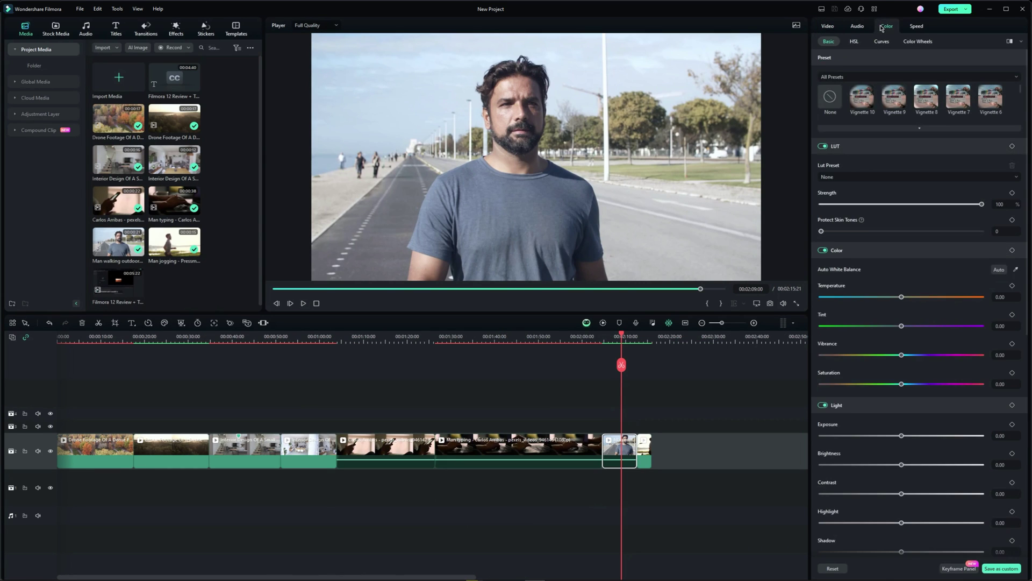
pyautogui.click(860, 179)
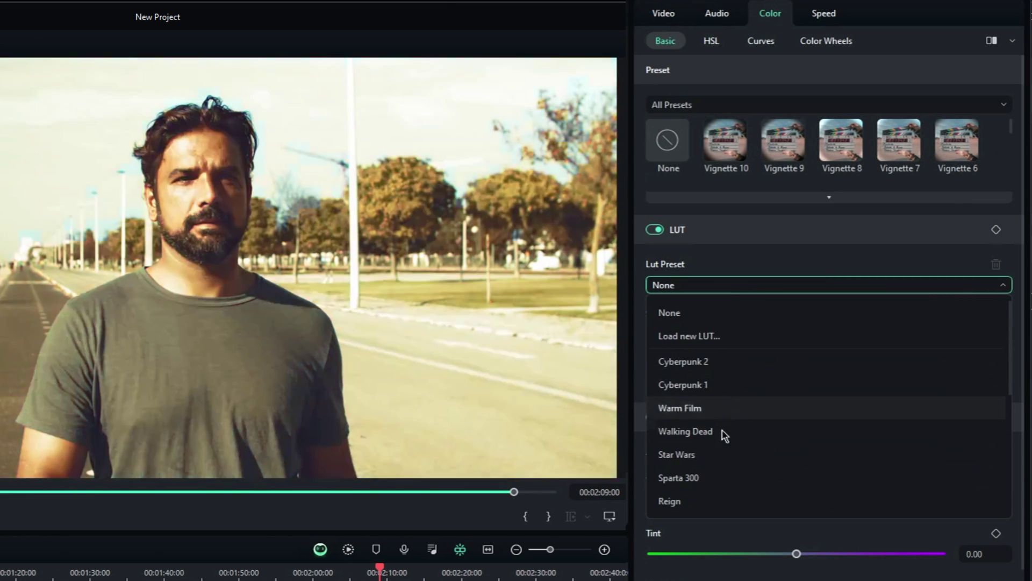
pyautogui.scroll(-5, 854, 301)
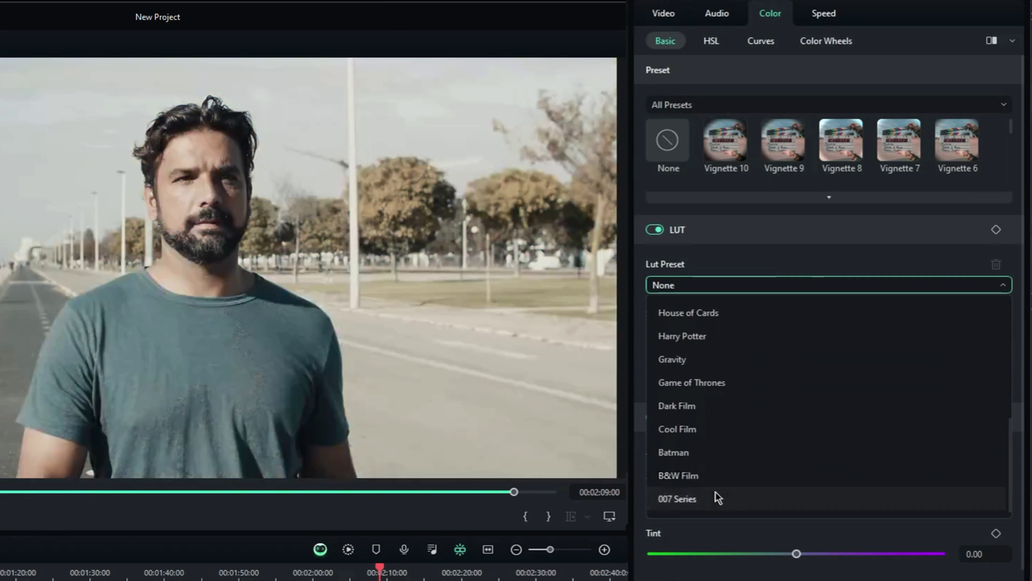
pyautogui.click(717, 498)
pyautogui.moveTo(774, 337); pyautogui.dragTo(945, 335)
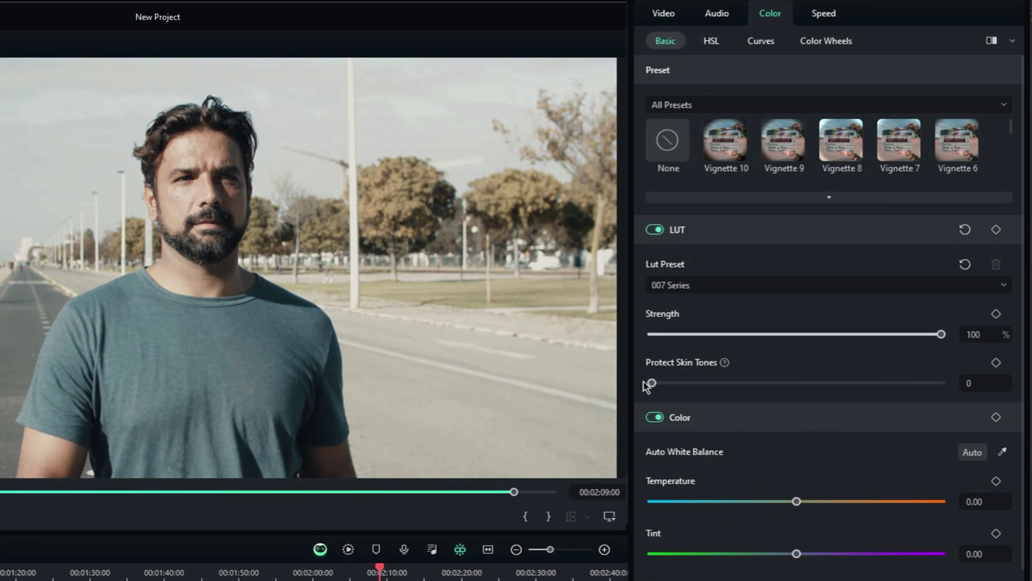
pyautogui.moveTo(898, 383); pyautogui.dragTo(655, 382)
pyautogui.moveTo(886, 386); pyautogui.dragTo(945, 383)
# - Lower the Light sliders for darker, more contrasty lighting
pyautogui.scroll(-8, 914, 383)
pyautogui.moveTo(797, 379); pyautogui.dragTo(770, 381)
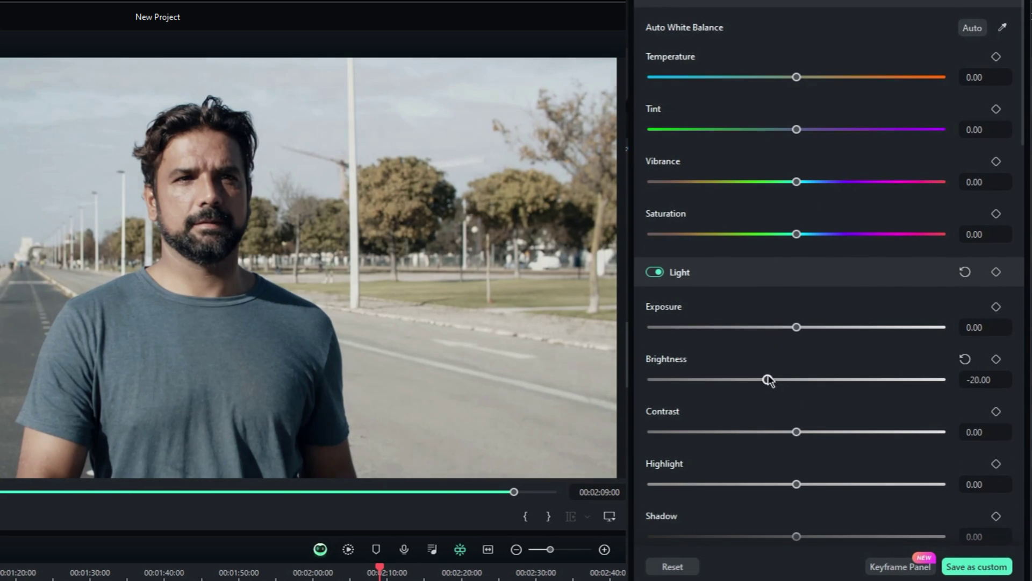
pyautogui.moveTo(796, 484); pyautogui.dragTo(749, 485)
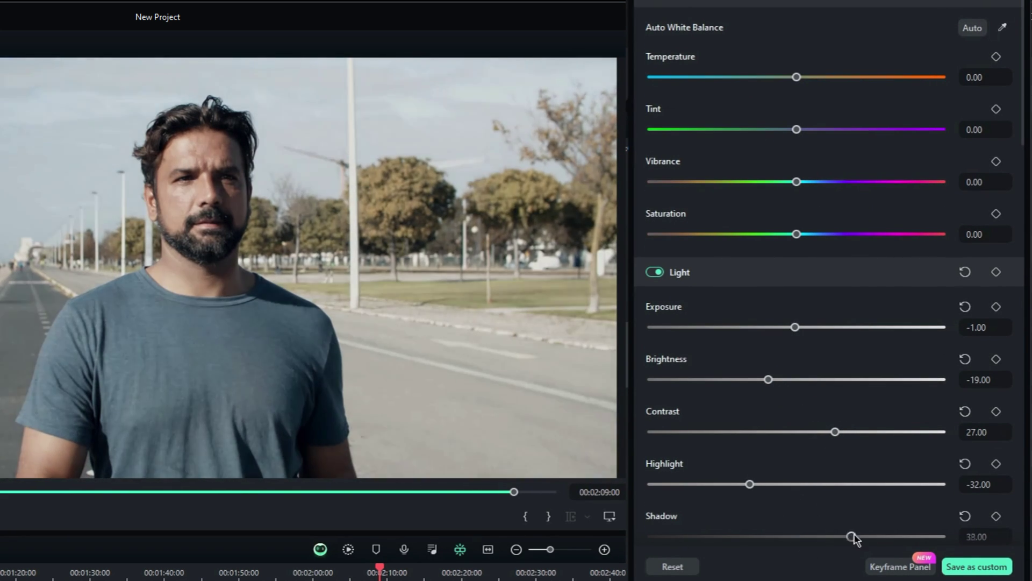
pyautogui.scroll(10, 828, 269)
# - Shift the cyan hue in HSL and reshape the brightness curve with a midtone point
pyautogui.click(710, 42)
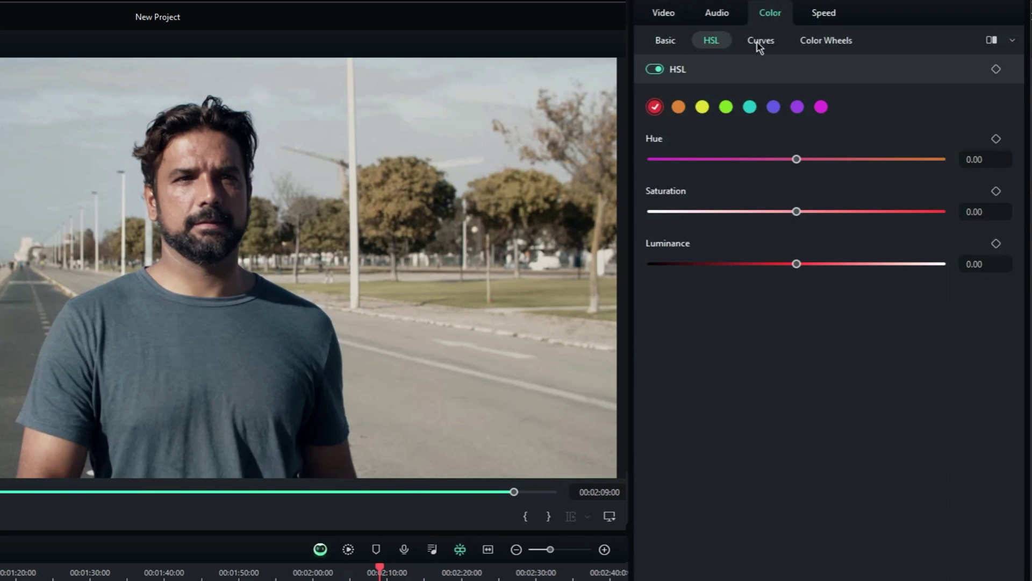
pyautogui.moveTo(796, 160); pyautogui.dragTo(914, 158)
pyautogui.click(703, 106)
pyautogui.click(750, 107)
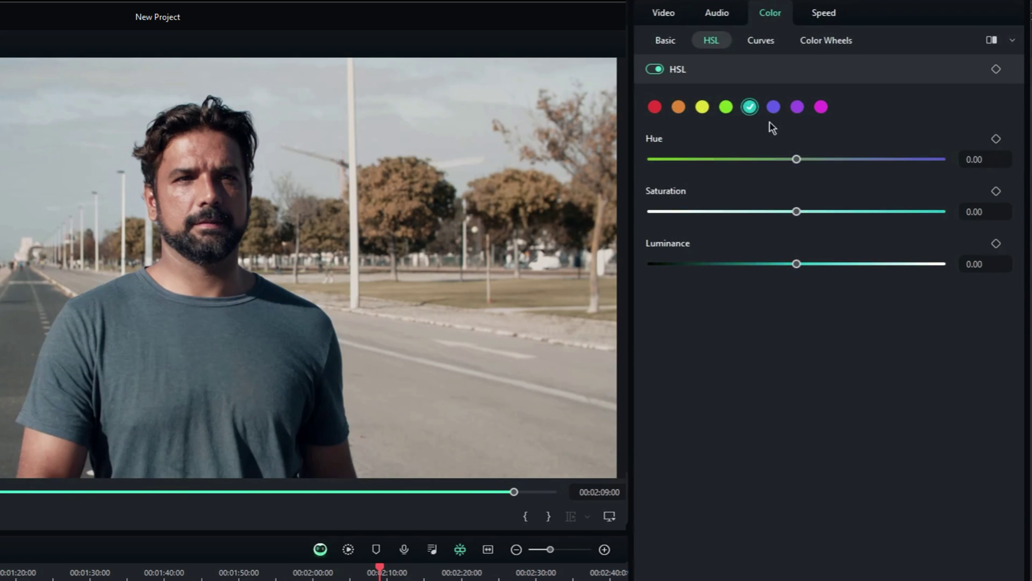
pyautogui.moveTo(682, 159); pyautogui.dragTo(736, 159)
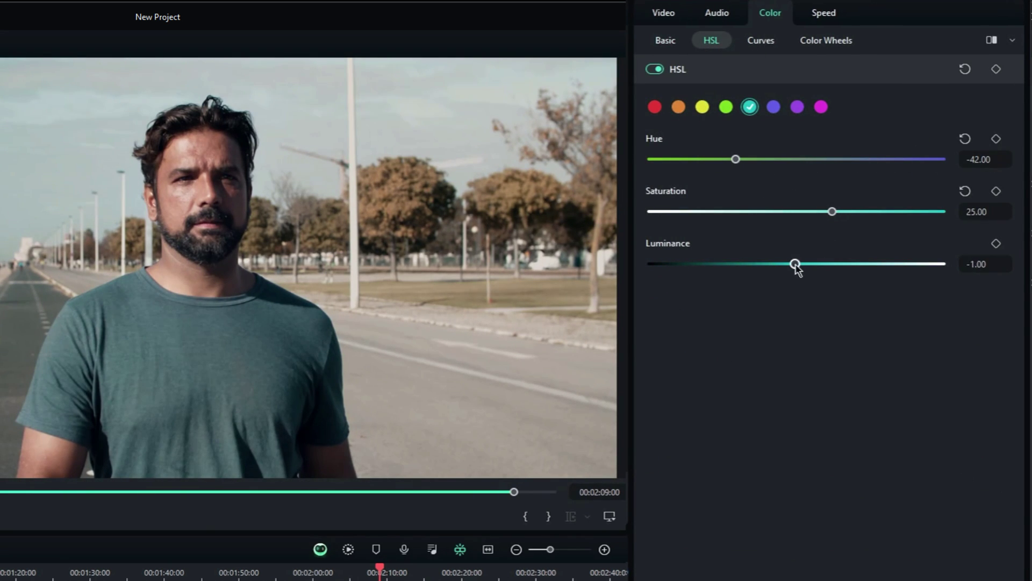
pyautogui.click(761, 40)
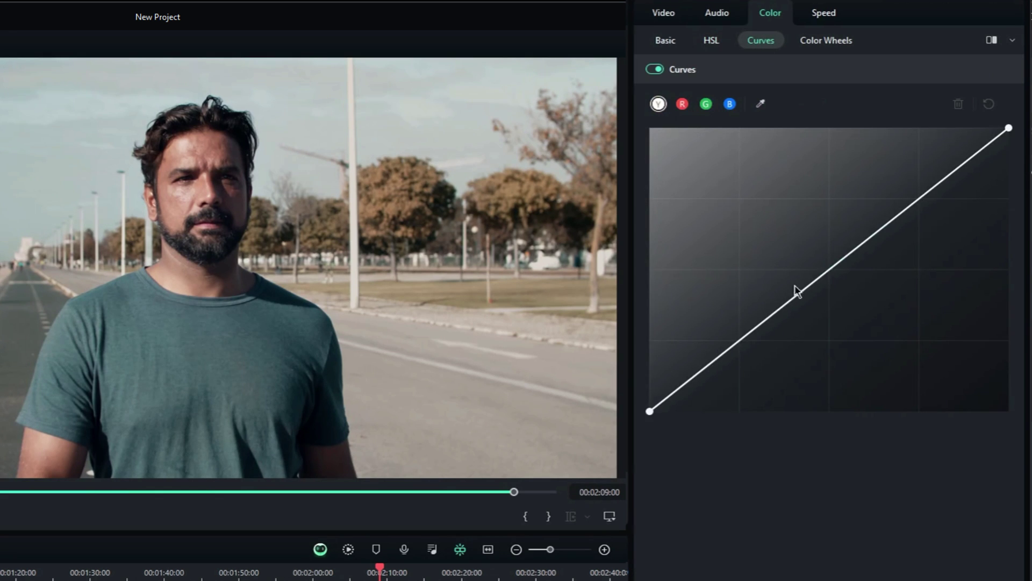
pyautogui.moveTo(796, 295); pyautogui.dragTo(769, 317)
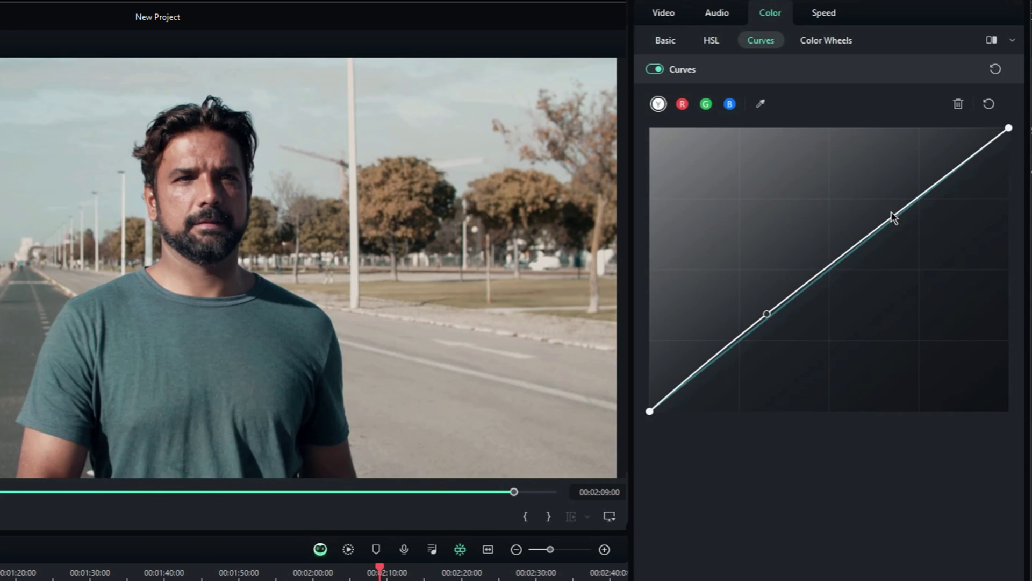
pyautogui.moveTo(893, 215)
pyautogui.mouseDown()
pyautogui.moveTo(889, 207)
pyautogui.moveTo(897, 209)
pyautogui.mouseUp()
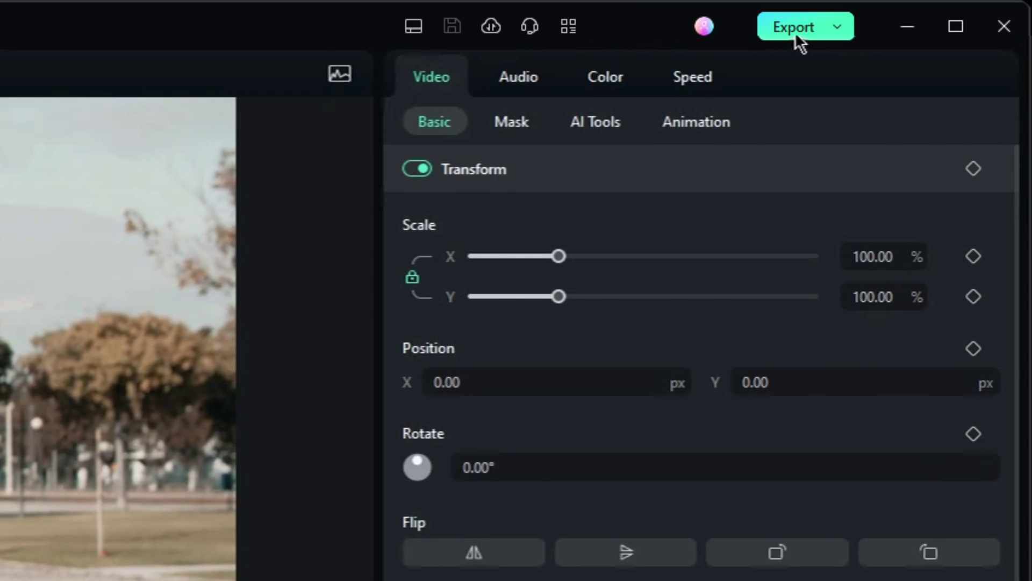
# - Add a 'RUNNING' text layer to the export thumbnail, change its font, and move it to the bottom
pyautogui.click(796, 31)
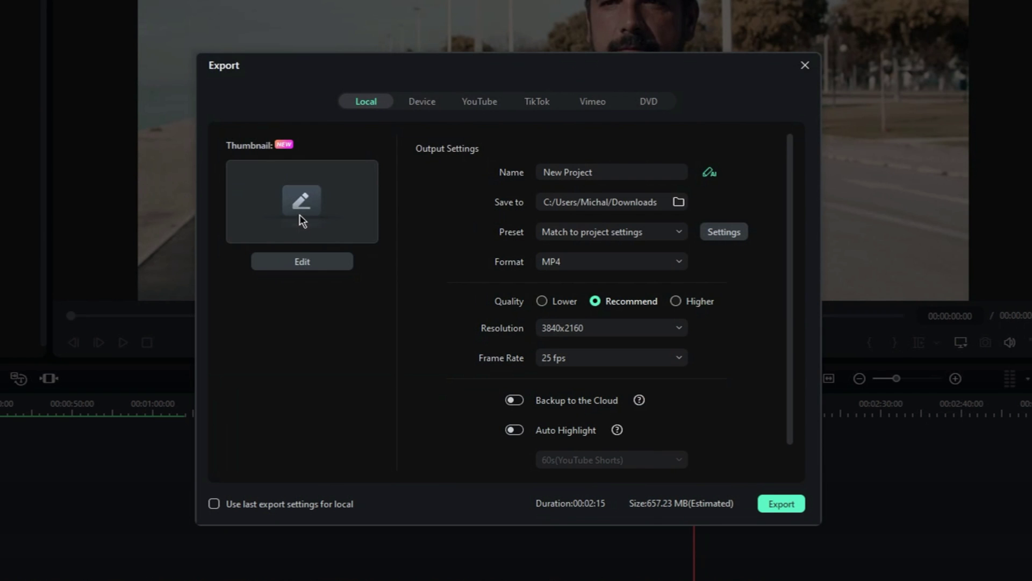
pyautogui.click(300, 214)
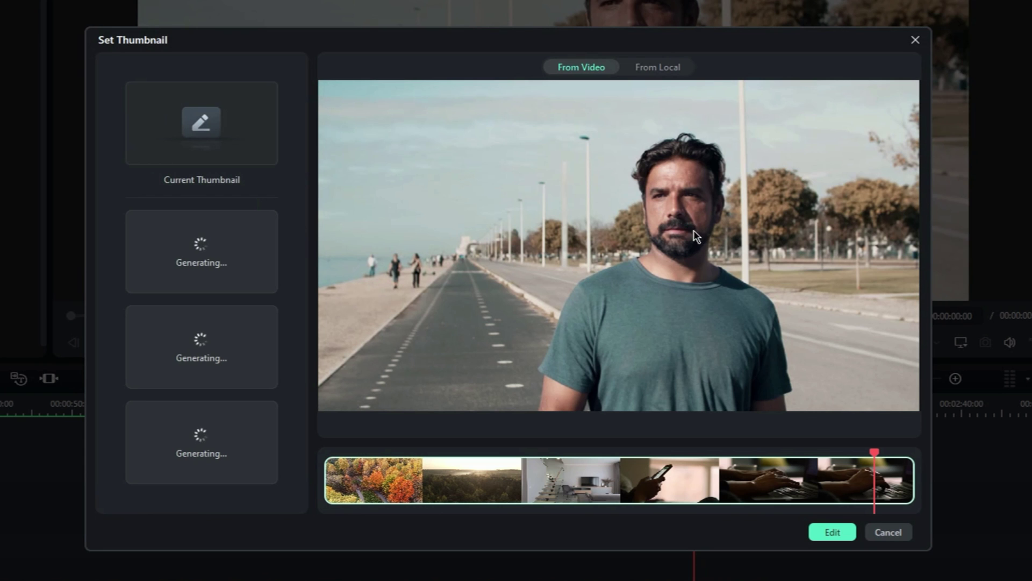
pyautogui.click(833, 532)
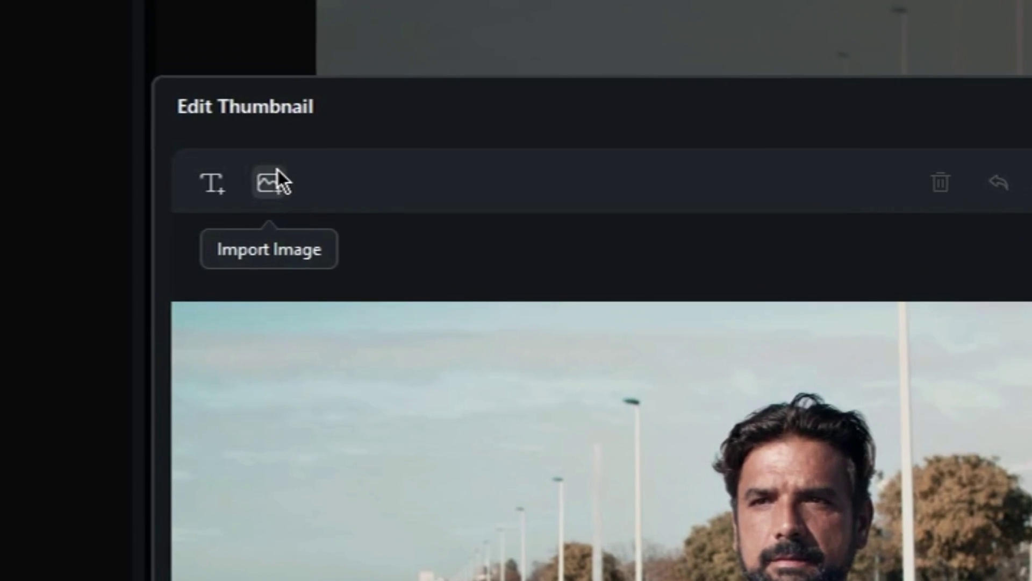
pyautogui.click(218, 189)
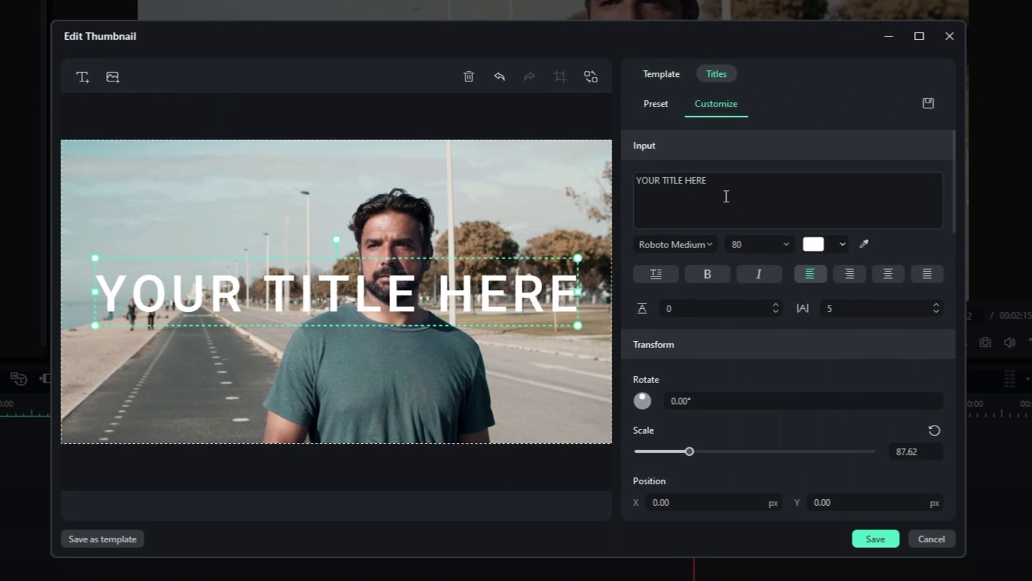
pyautogui.moveTo(726, 195); pyautogui.dragTo(547, 172)
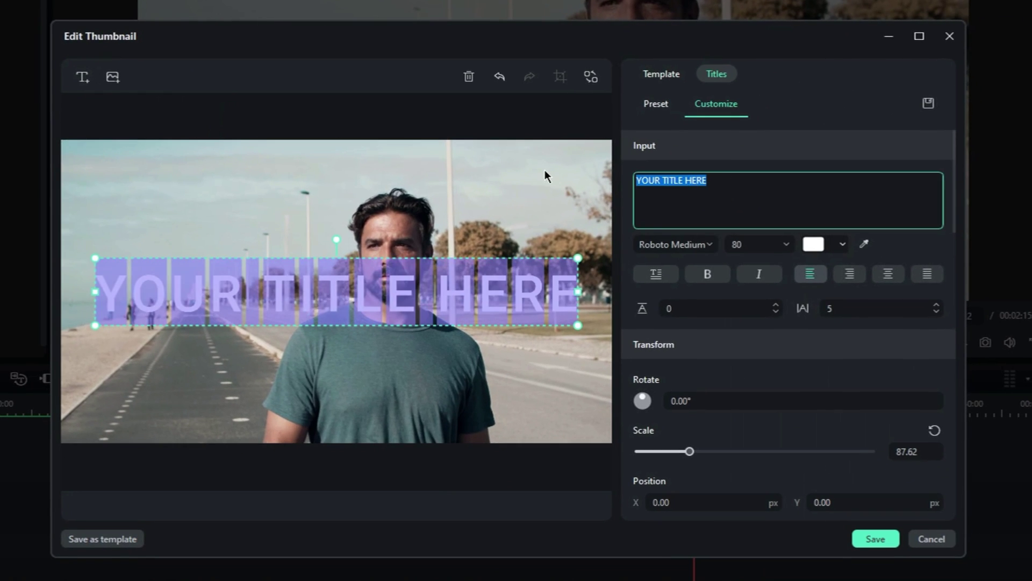
pyautogui.write('RUNNING')
pyautogui.click(675, 244)
pyautogui.scroll(-5, 734, 414)
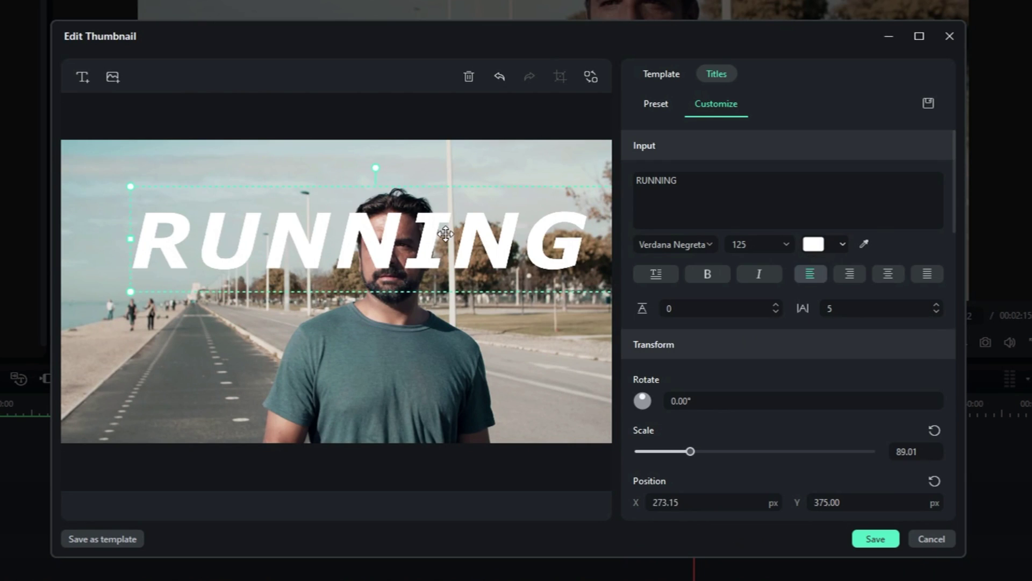
pyautogui.moveTo(446, 233); pyautogui.dragTo(407, 361)
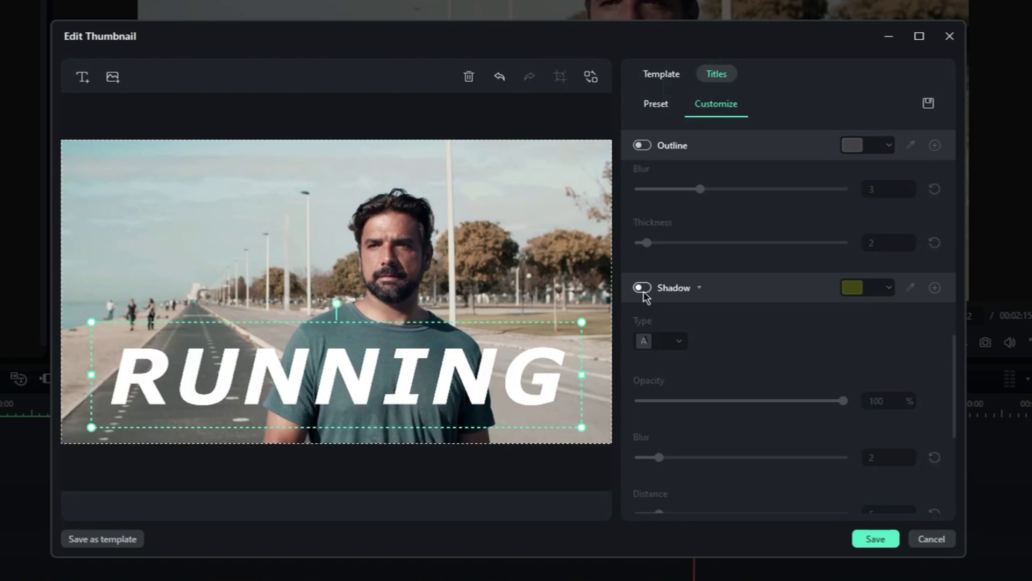
# - Give the RUNNING title a blurred dark blue shadow with a new direction, plus a red outline
pyautogui.click(643, 291)
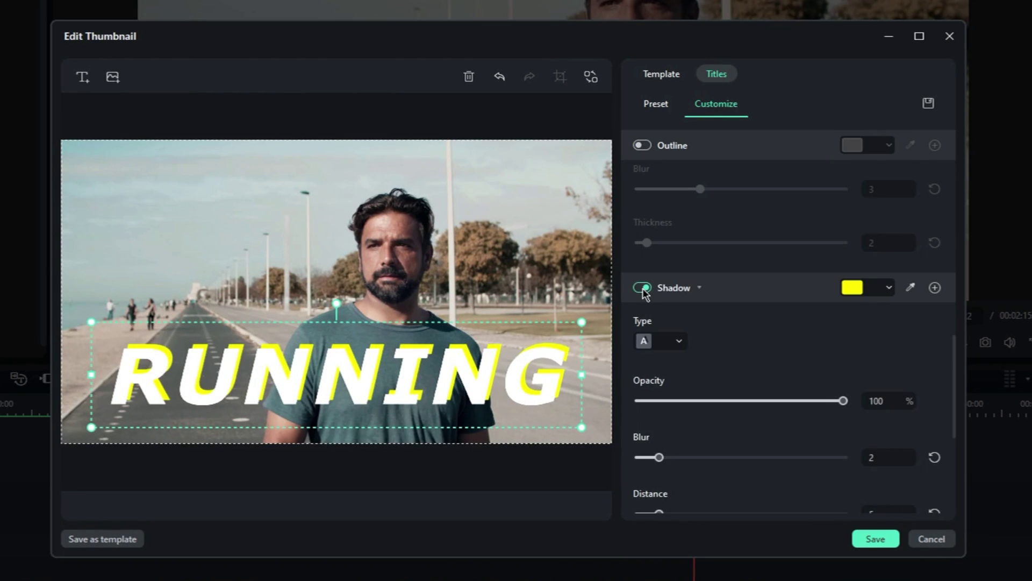
pyautogui.scroll(-2, 658, 430)
pyautogui.moveTo(658, 430); pyautogui.dragTo(664, 426)
pyautogui.click(661, 251)
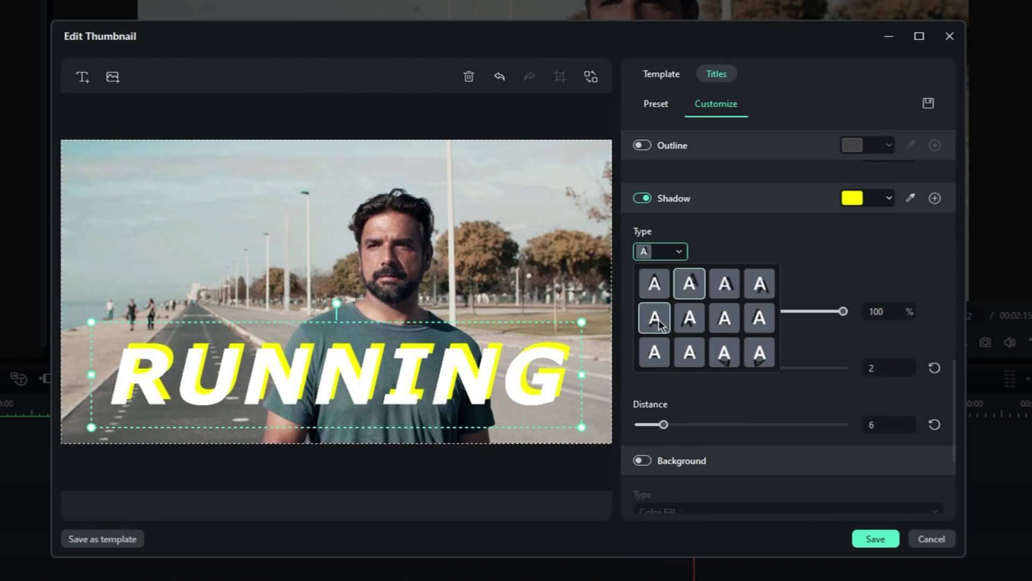
pyautogui.click(727, 322)
pyautogui.click(860, 199)
pyautogui.click(852, 255)
pyautogui.moveTo(660, 368); pyautogui.dragTo(823, 370)
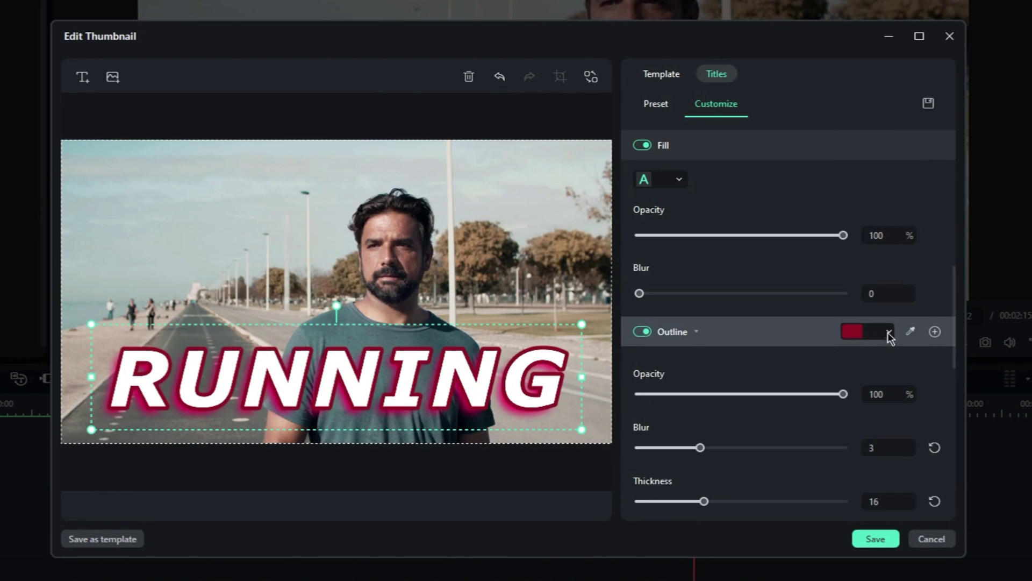
pyautogui.click(887, 331)
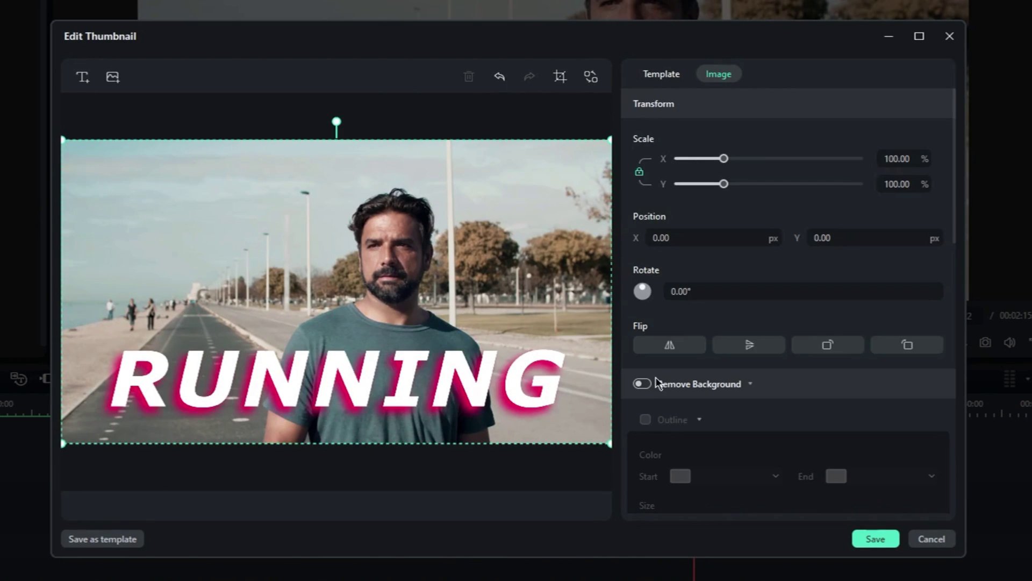
# - Remove the man's background with a white outline, and add an enlarged landscape image sent to back
pyautogui.click(641, 384)
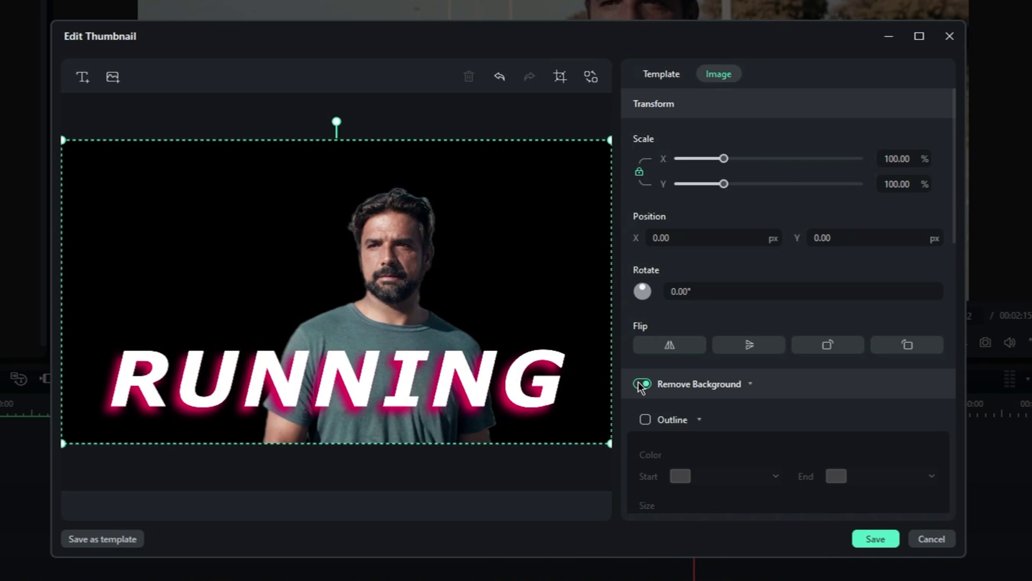
pyautogui.scroll(-3, 648, 284)
pyautogui.click(646, 282)
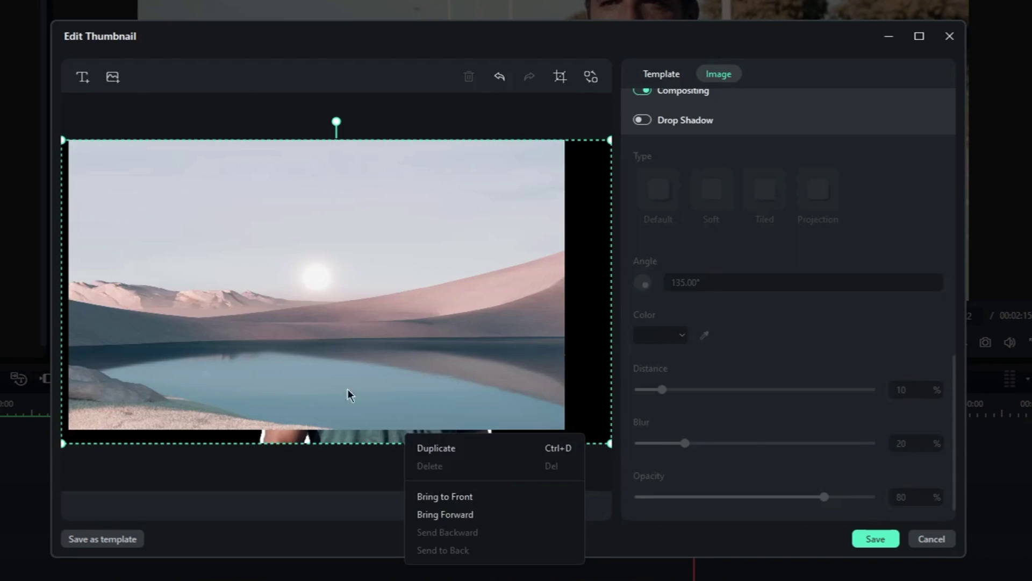
pyautogui.click(334, 320)
pyautogui.moveTo(334, 320); pyautogui.dragTo(333, 298)
pyautogui.rightClick(332, 299)
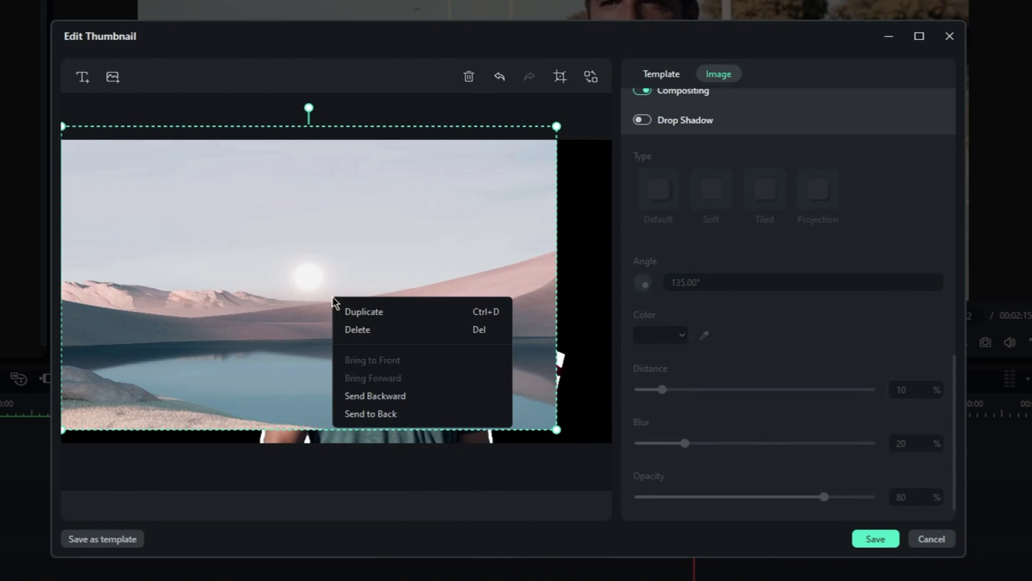
pyautogui.click(392, 414)
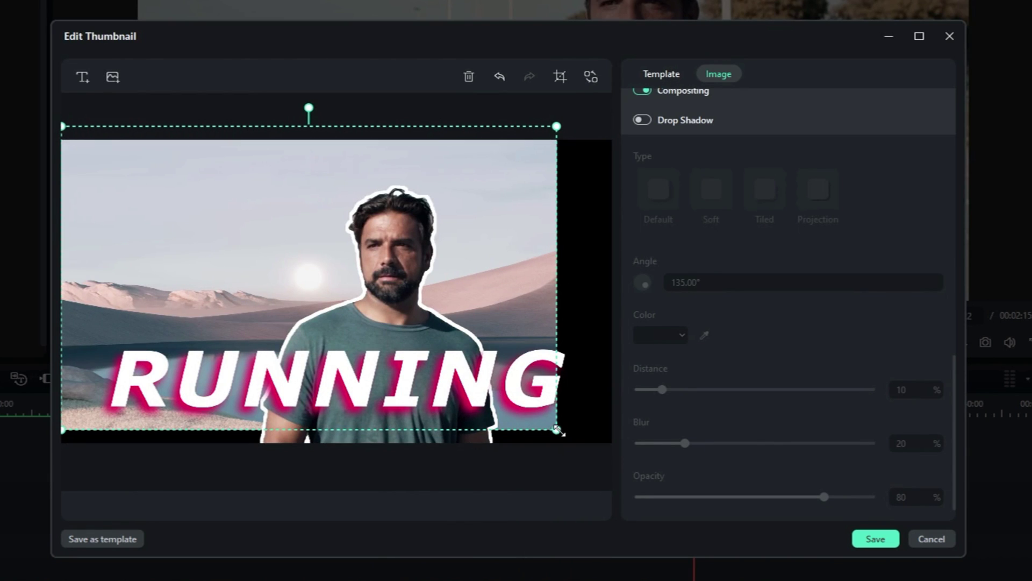
pyautogui.moveTo(557, 430); pyautogui.dragTo(651, 498)
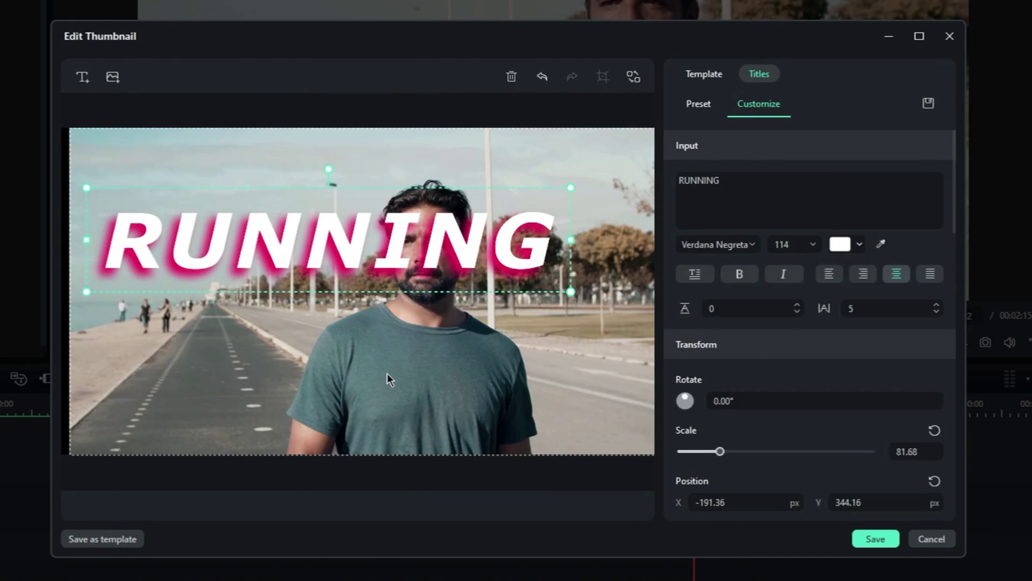
# - Duplicate the road photo and remove the background from the copy to cut out the man
pyautogui.click(387, 374)
pyautogui.rightClick(387, 373)
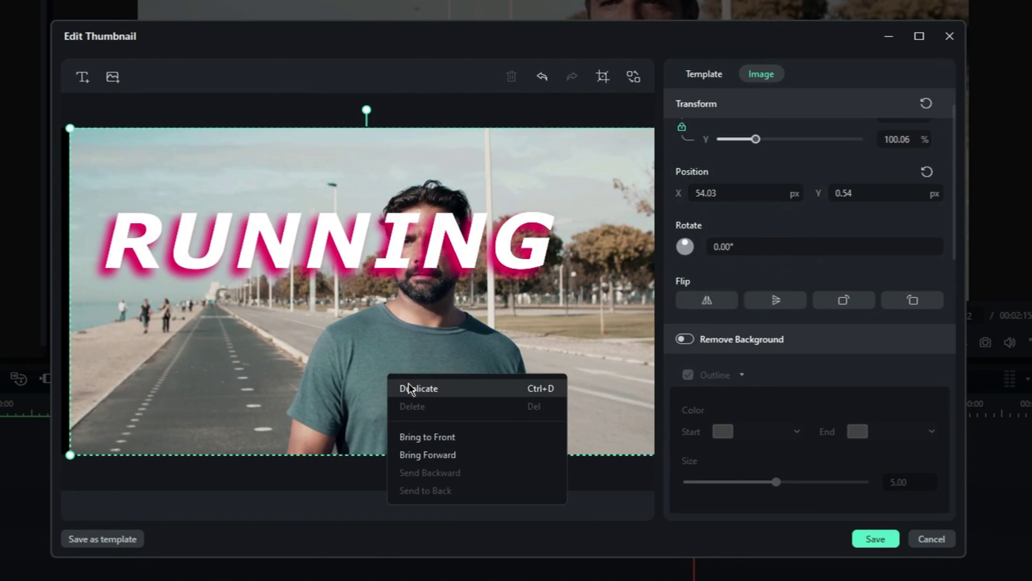
pyautogui.click(408, 388)
pyautogui.moveTo(410, 387); pyautogui.dragTo(407, 375)
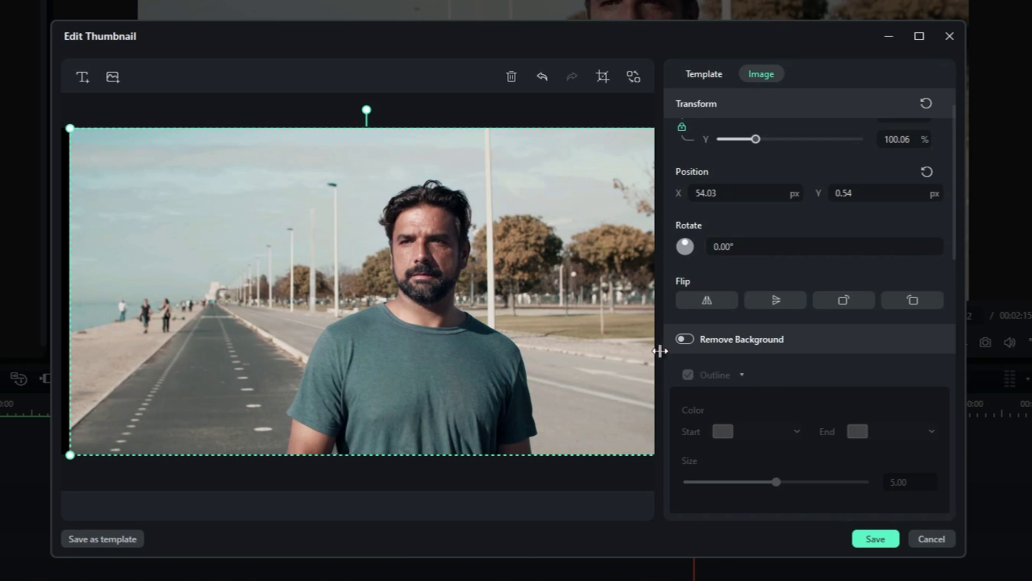
pyautogui.click(685, 340)
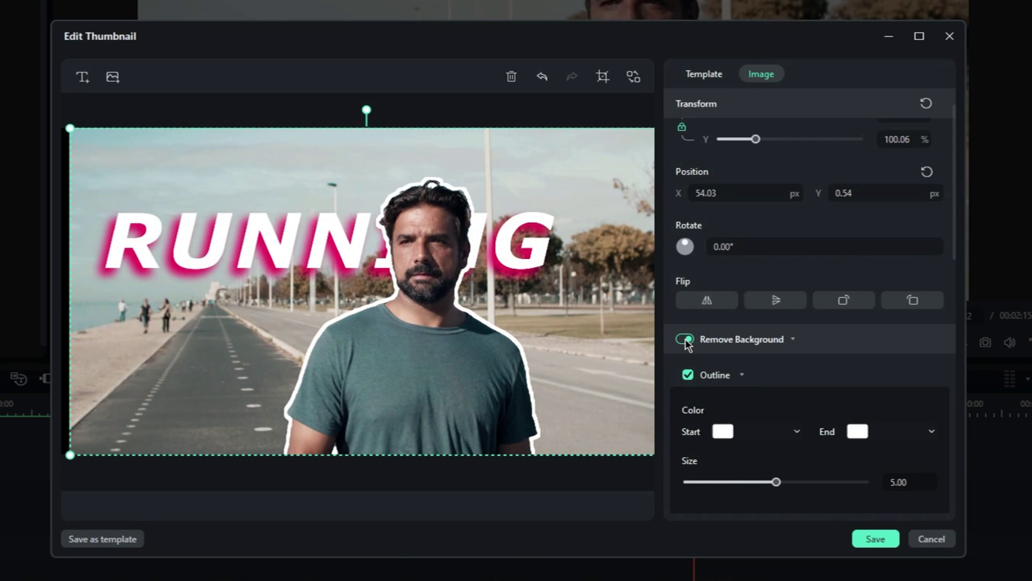
pyautogui.moveTo(434, 372)
pyautogui.mouseDown()
pyautogui.moveTo(479, 380)
pyautogui.moveTo(419, 376)
pyautogui.mouseUp()
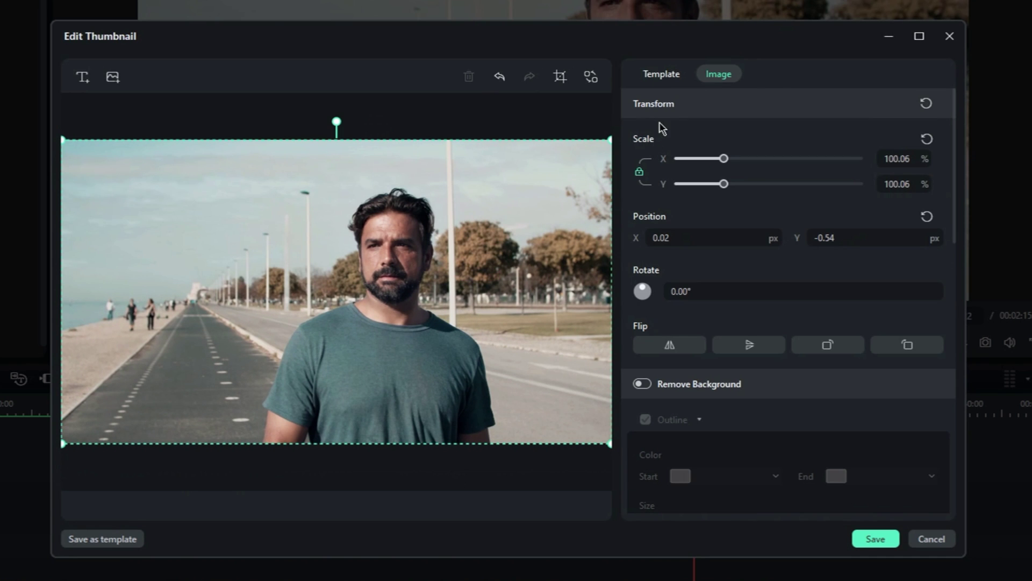
# - Browse the thumbnail templates and apply Music Thumbnail 06
pyautogui.click(662, 74)
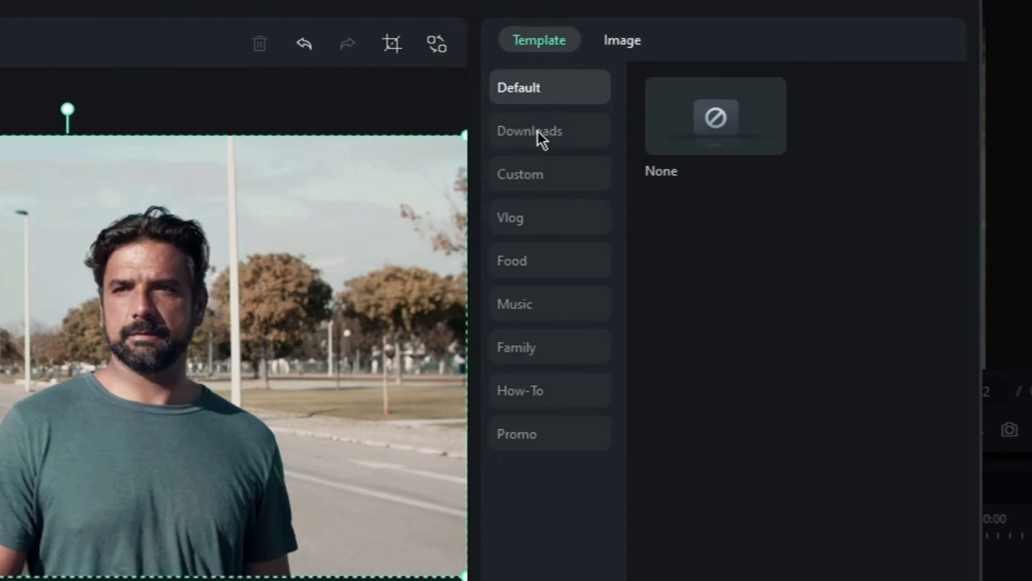
pyautogui.click(541, 136)
pyautogui.click(534, 226)
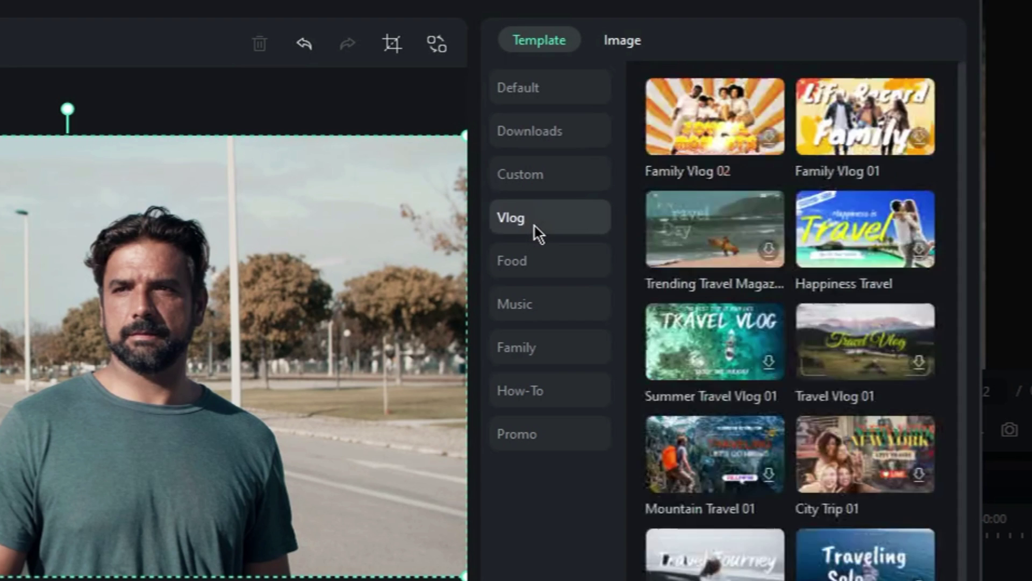
pyautogui.click(531, 267)
pyautogui.click(528, 306)
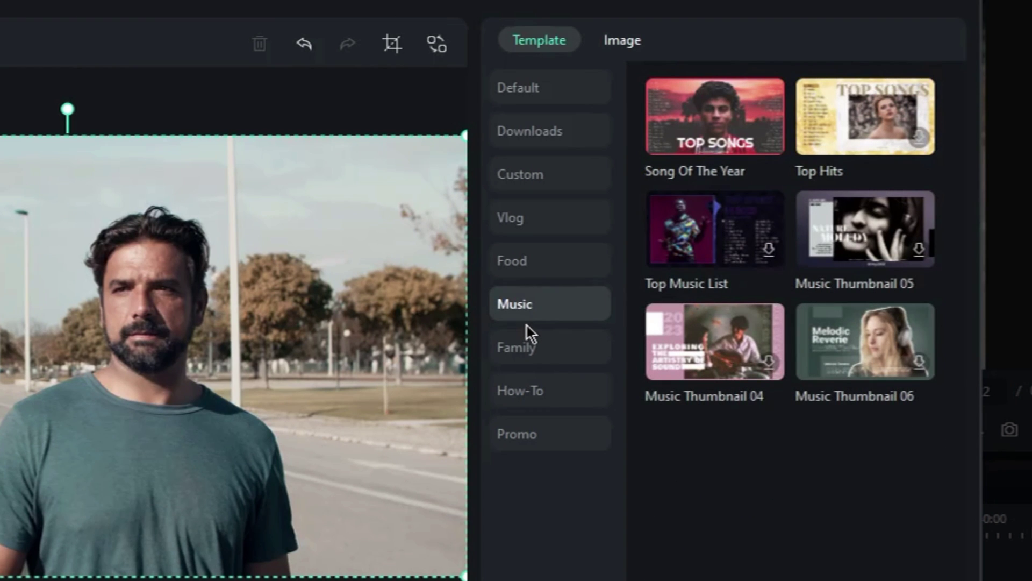
pyautogui.click(841, 349)
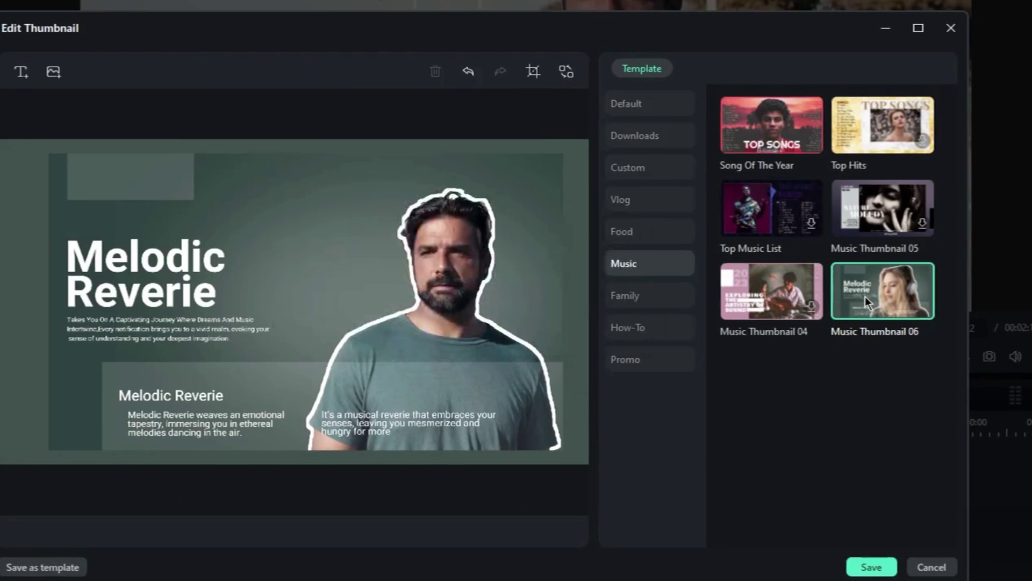
# - Replace the Melodic Reverie title text with RUNNING
pyautogui.doubleClick(146, 271)
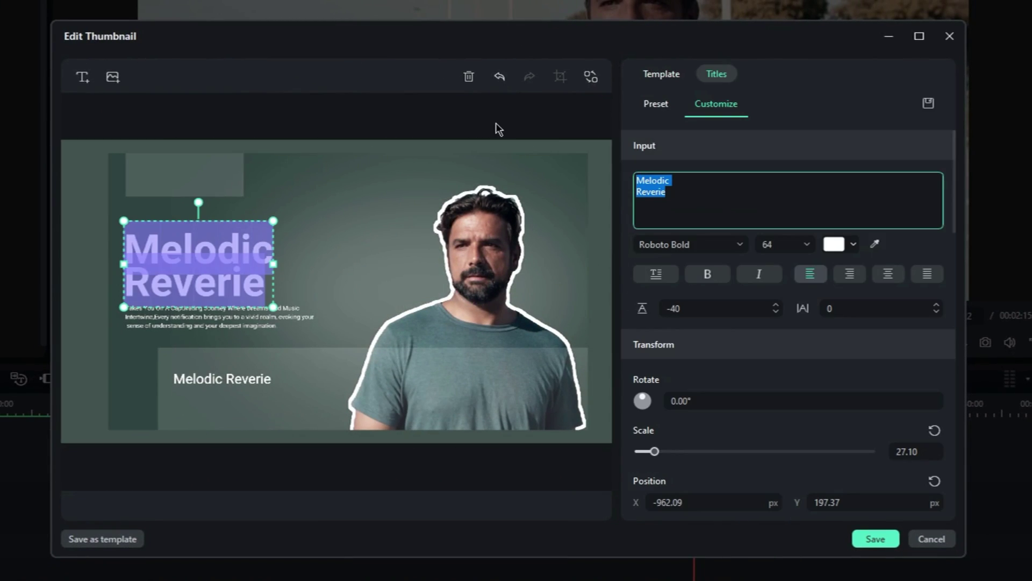
pyautogui.write('Running')
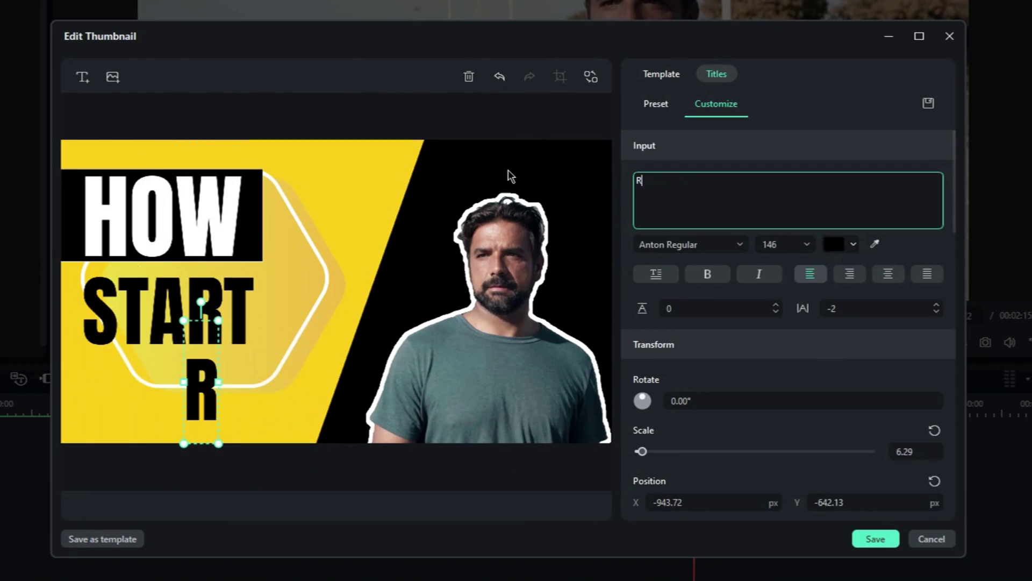
pyautogui.write('UNNING')
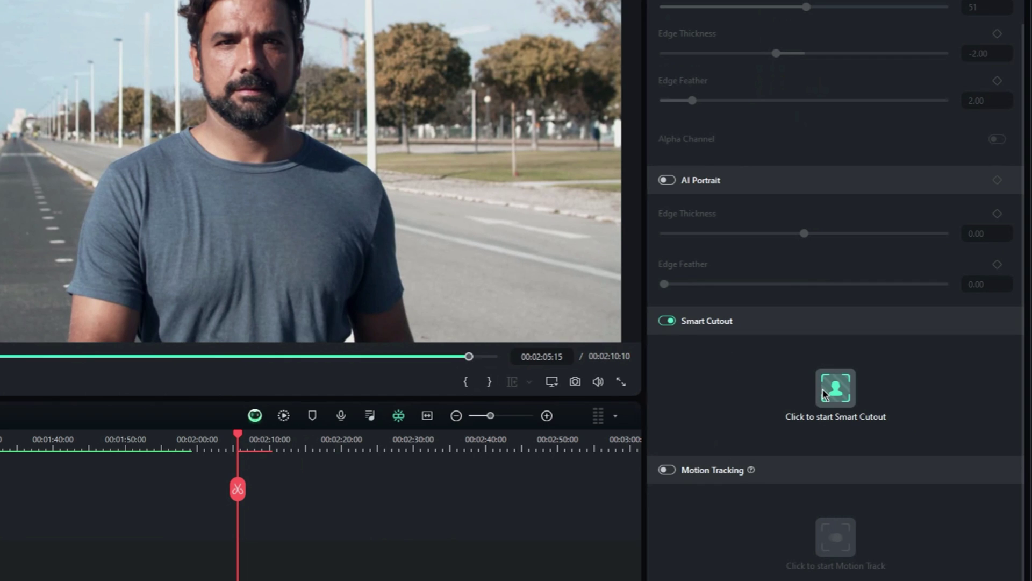
# - Brush over the man, track his Smart Cutout through the clip, and preview it as alpha and transparency grid
pyautogui.click(826, 395)
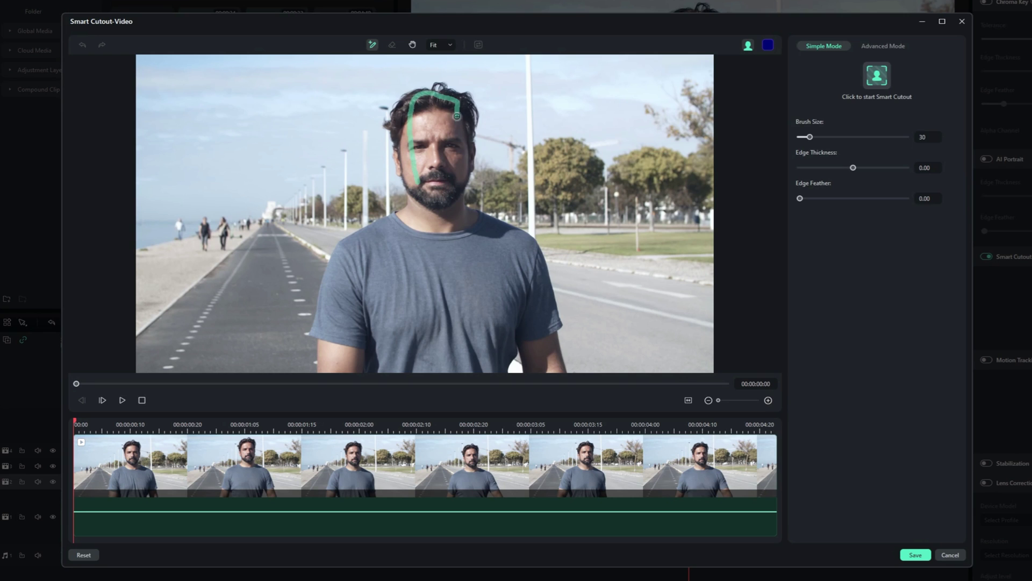
pyautogui.moveTo(456, 117)
pyautogui.mouseDown()
pyautogui.moveTo(473, 223)
pyautogui.moveTo(549, 374)
pyautogui.mouseUp()
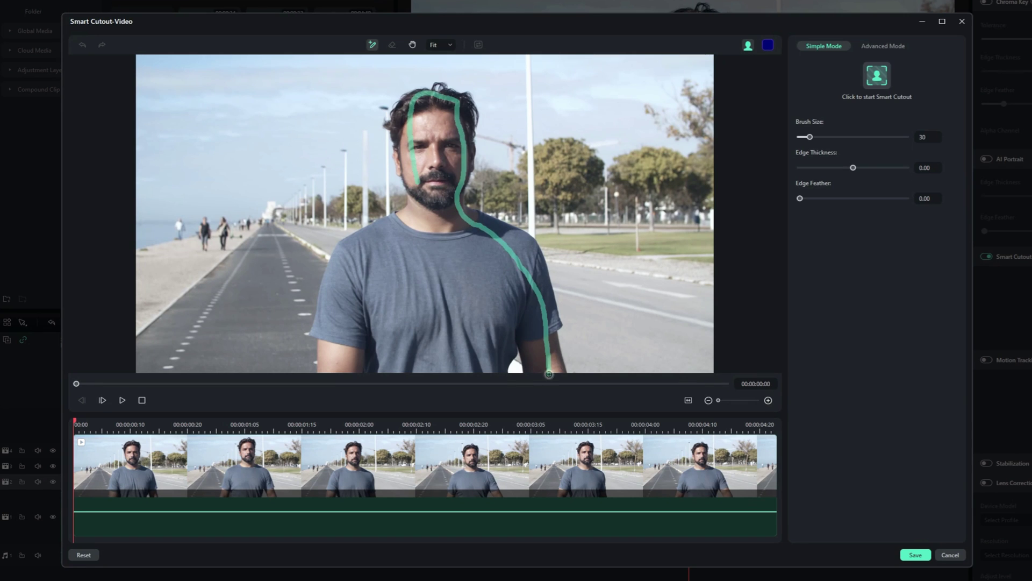
pyautogui.moveTo(418, 206); pyautogui.dragTo(419, 208)
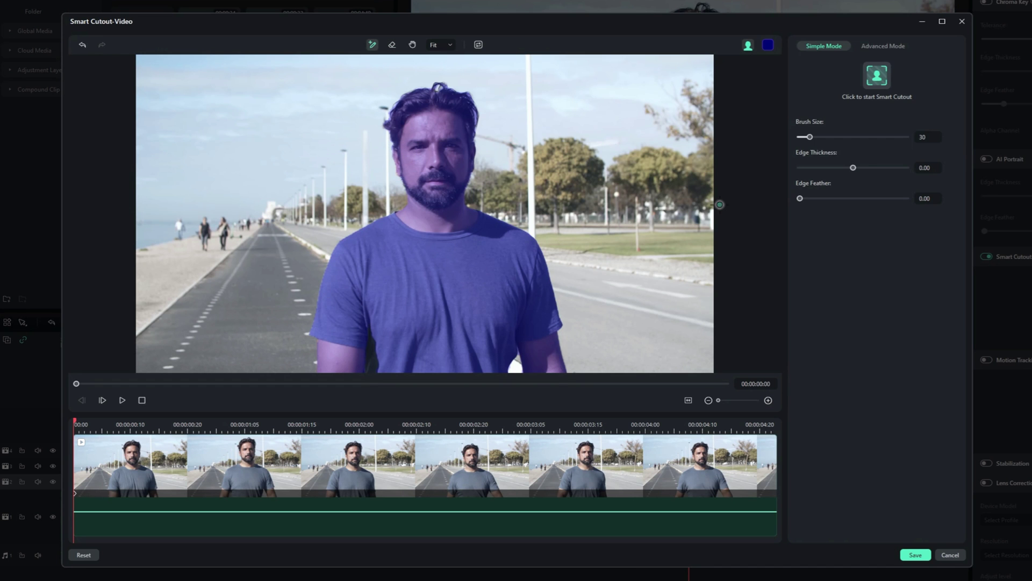
pyautogui.click(882, 82)
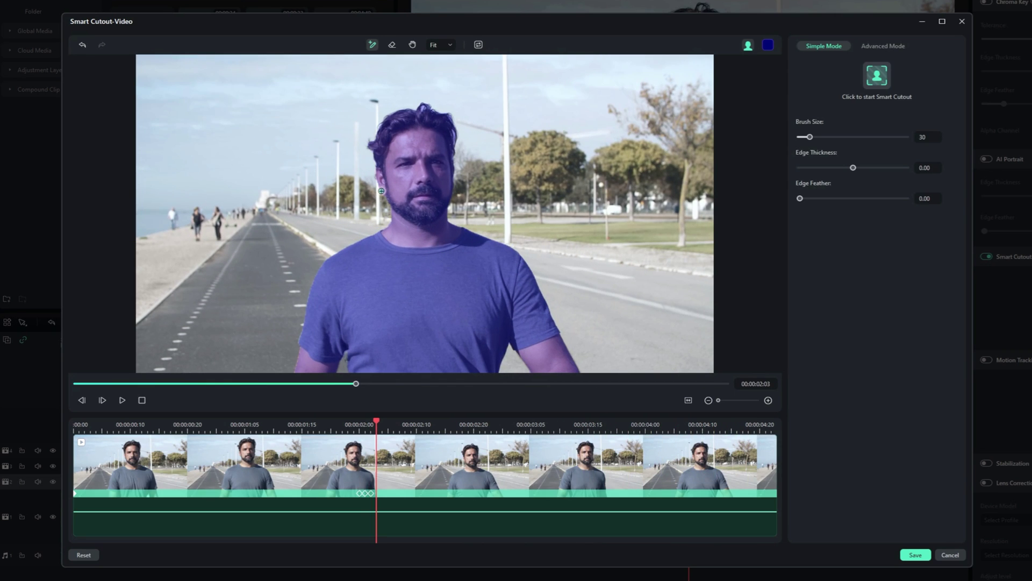
pyautogui.moveTo(376, 420); pyautogui.dragTo(417, 421)
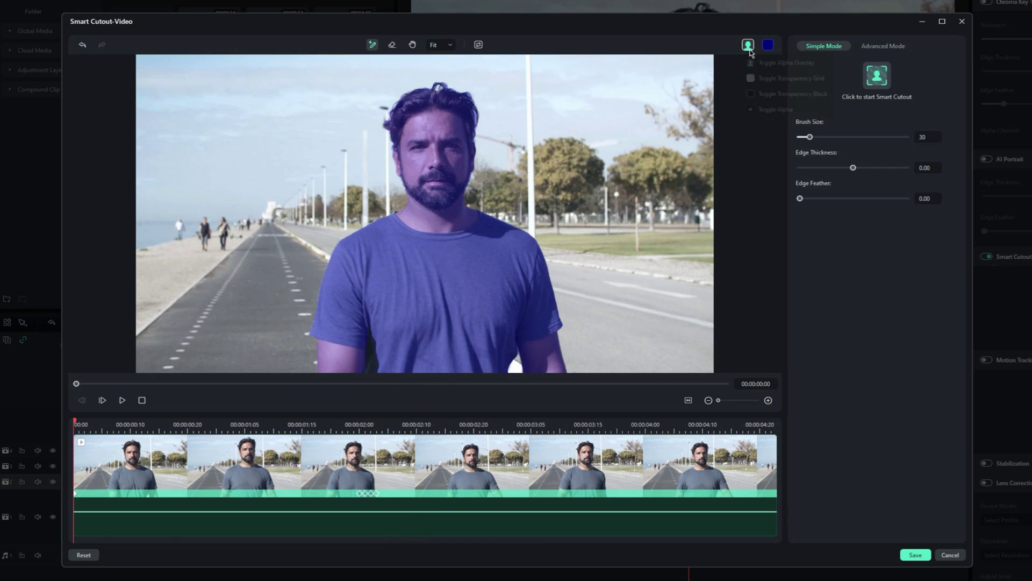
pyautogui.click(748, 44)
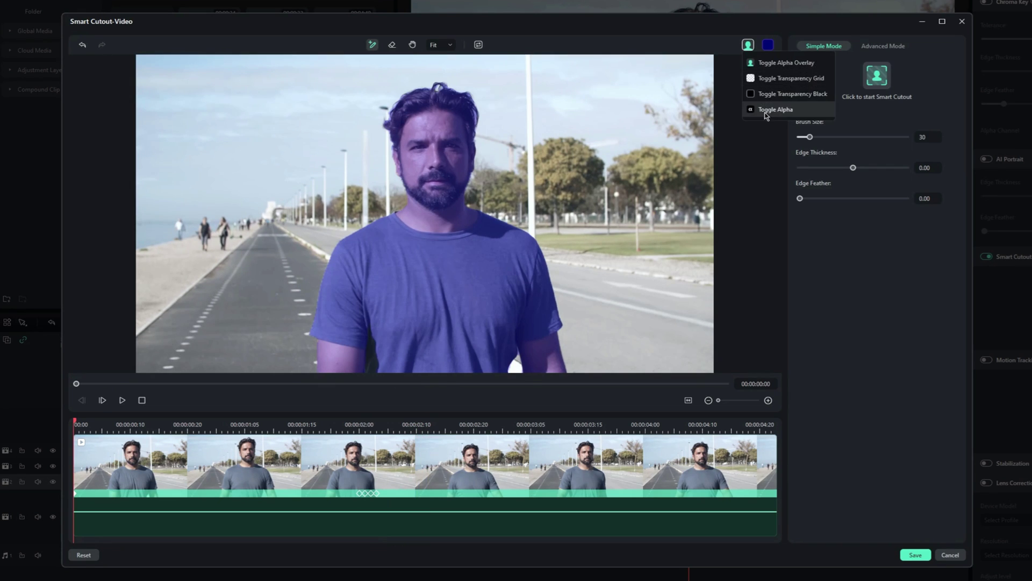
pyautogui.click(765, 109)
pyautogui.click(780, 79)
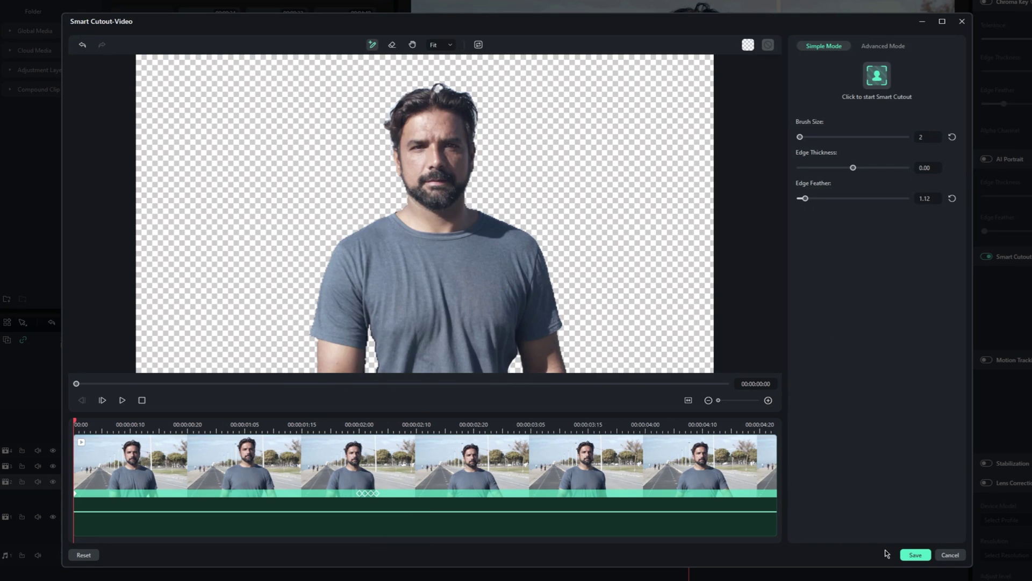
# - Save the cutout, place the lake landscape beneath the man, apply Square Blur, and play it back
pyautogui.click(917, 560)
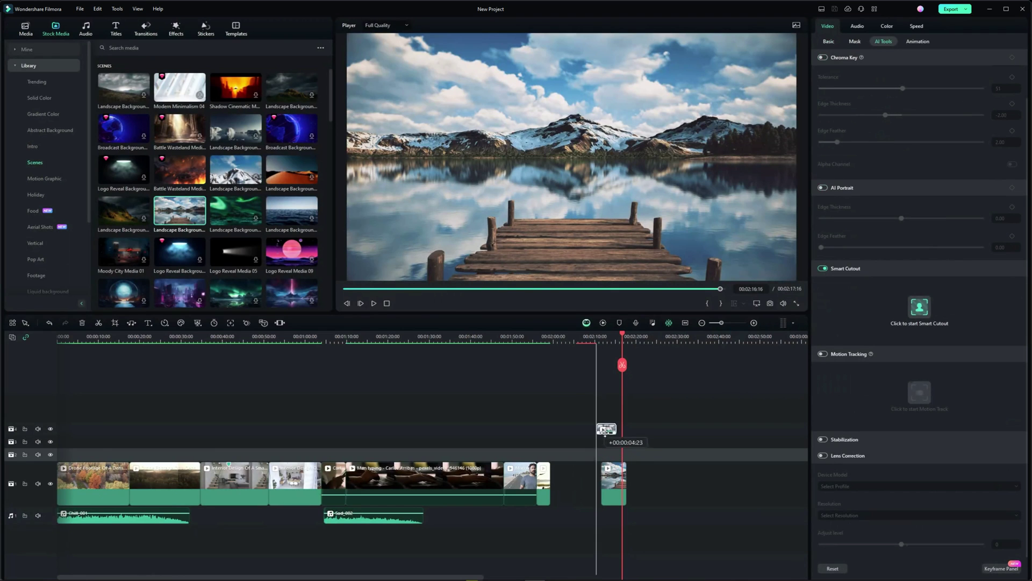
pyautogui.moveTo(606, 429); pyautogui.dragTo(605, 454)
pyautogui.click(608, 353)
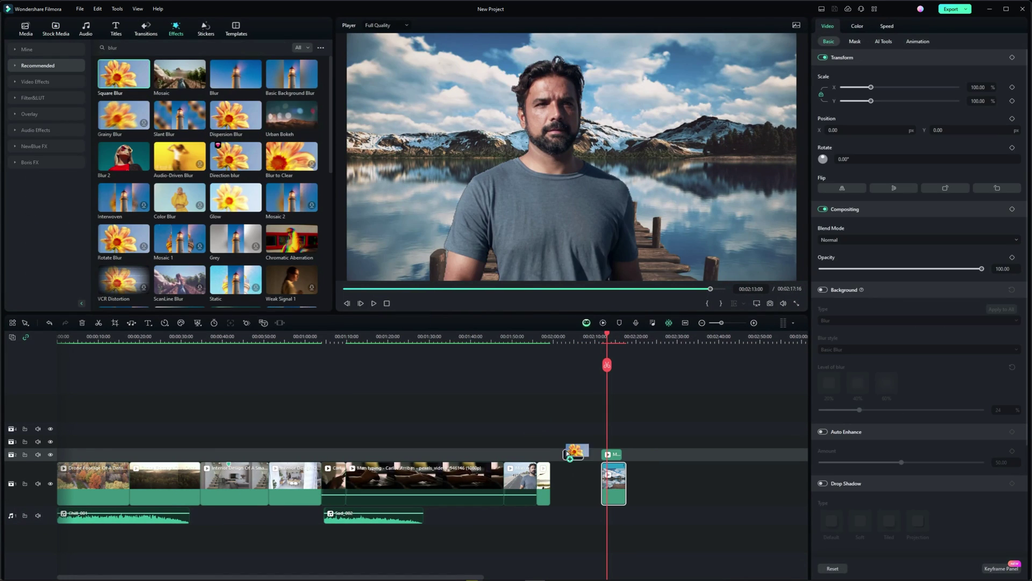
pyautogui.moveTo(570, 455); pyautogui.dragTo(613, 481)
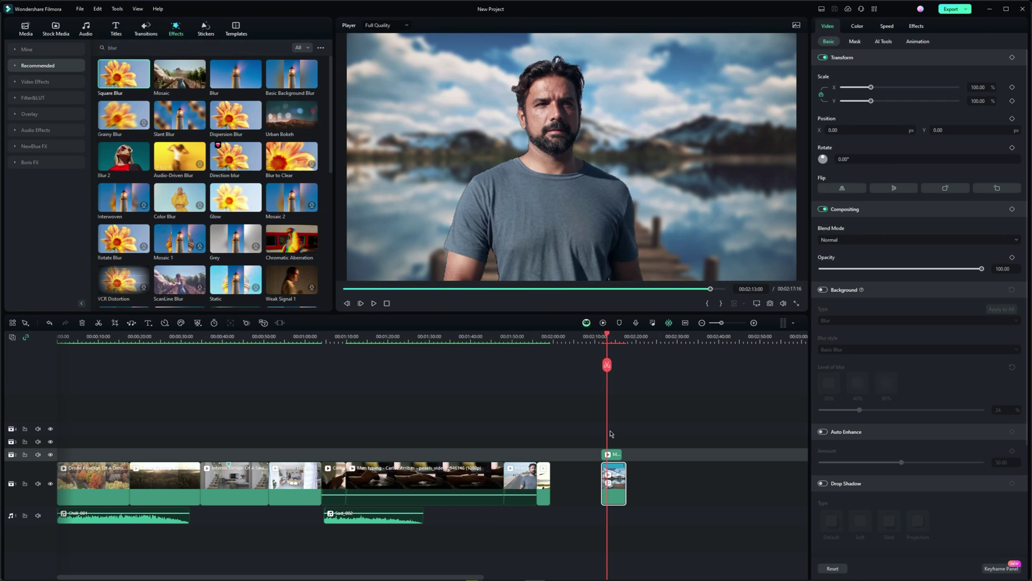
pyautogui.click(604, 337)
pyautogui.press('space')
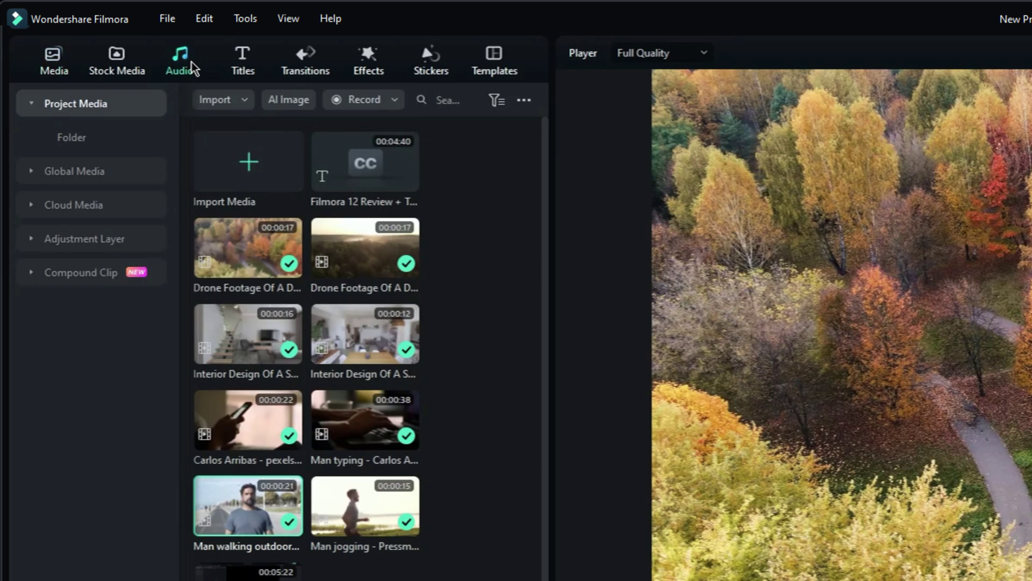
# - Generate Chill-mood tracks with the AI Music generator in the audio library
pyautogui.click(191, 66)
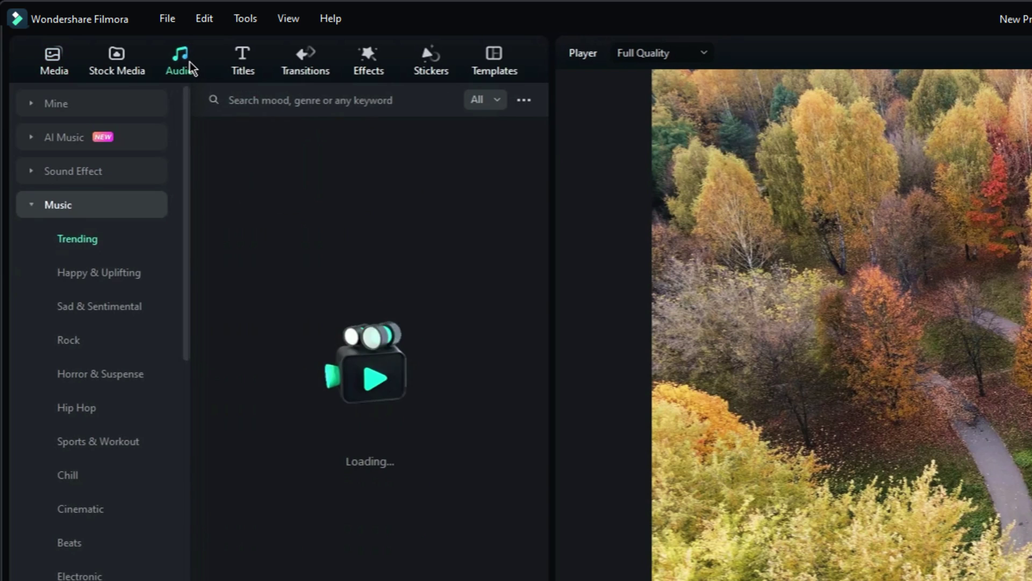
pyautogui.click(73, 141)
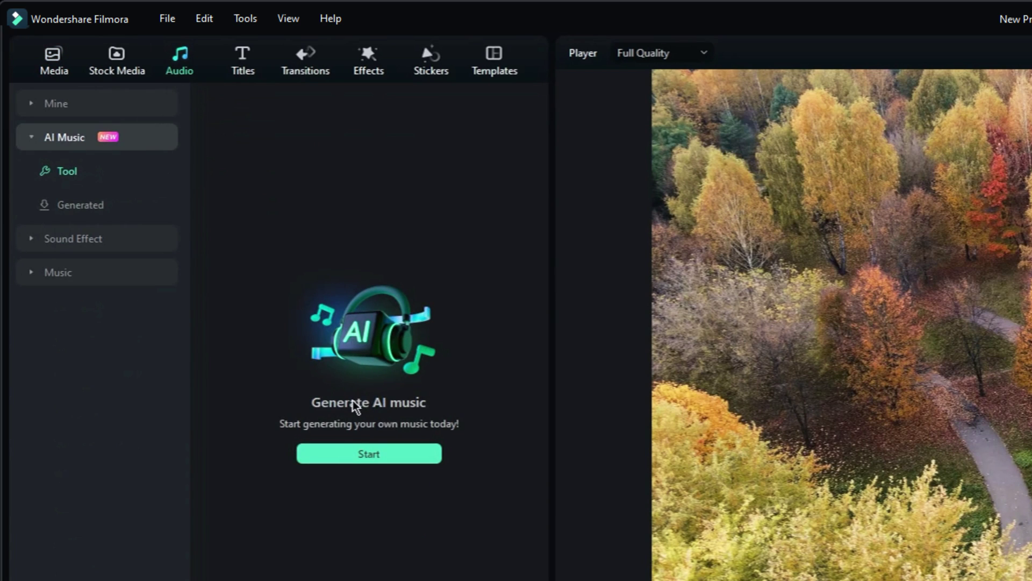
pyautogui.click(364, 459)
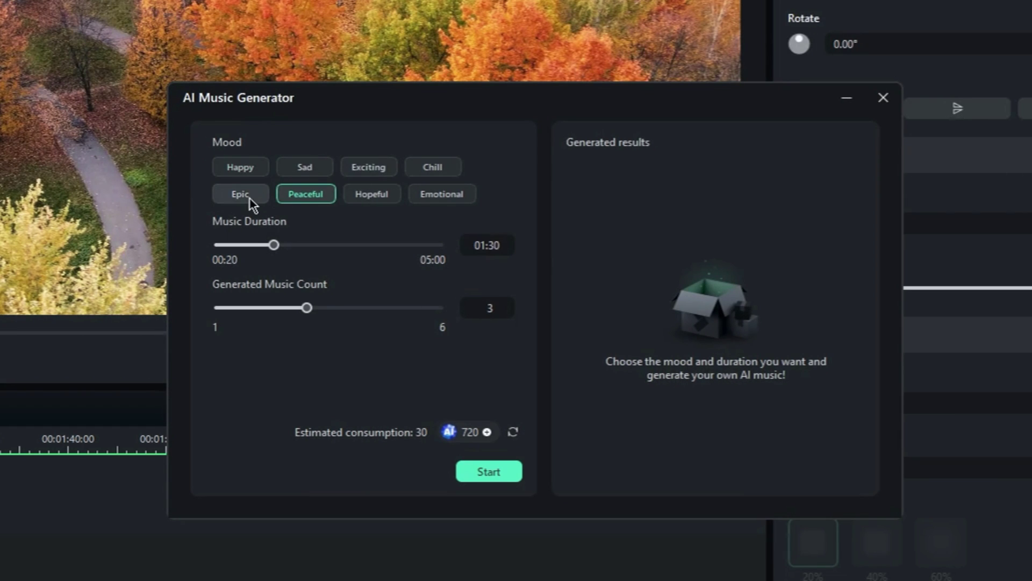
pyautogui.click(306, 204)
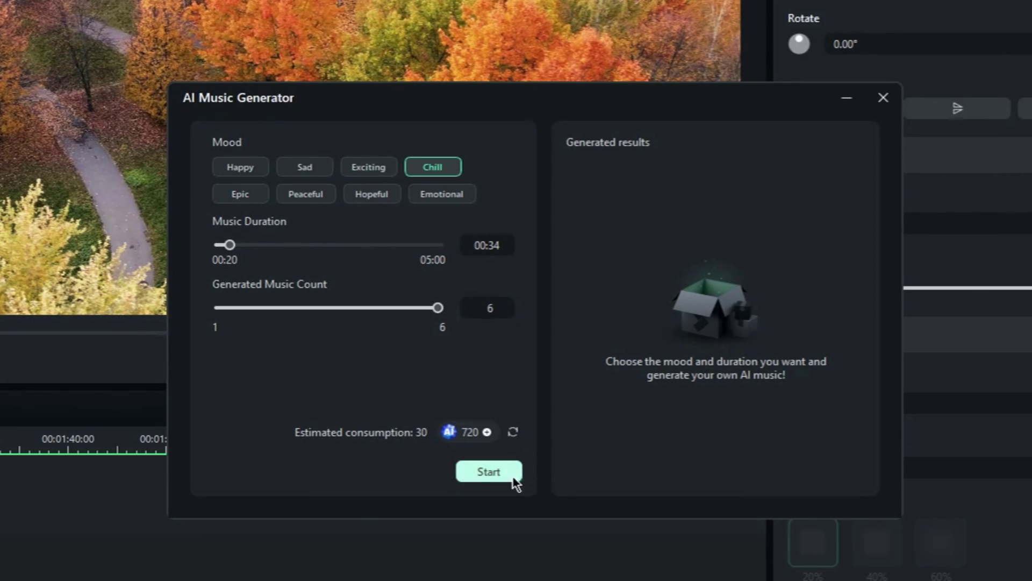
pyautogui.click(489, 474)
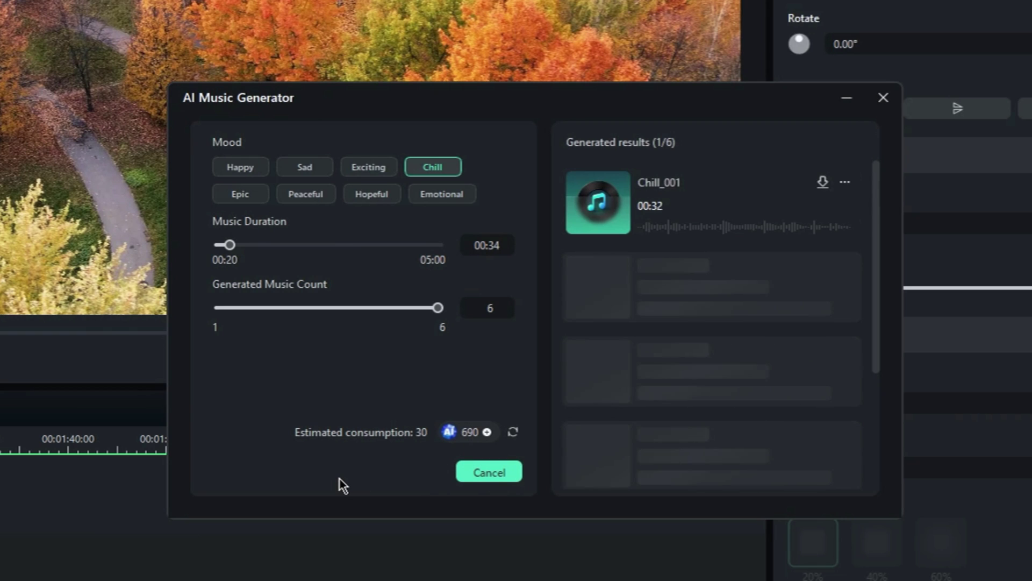
# - Preview Chill_001 to Chill_003 and place Chill_001 at the start of the audio track
pyautogui.click(676, 235)
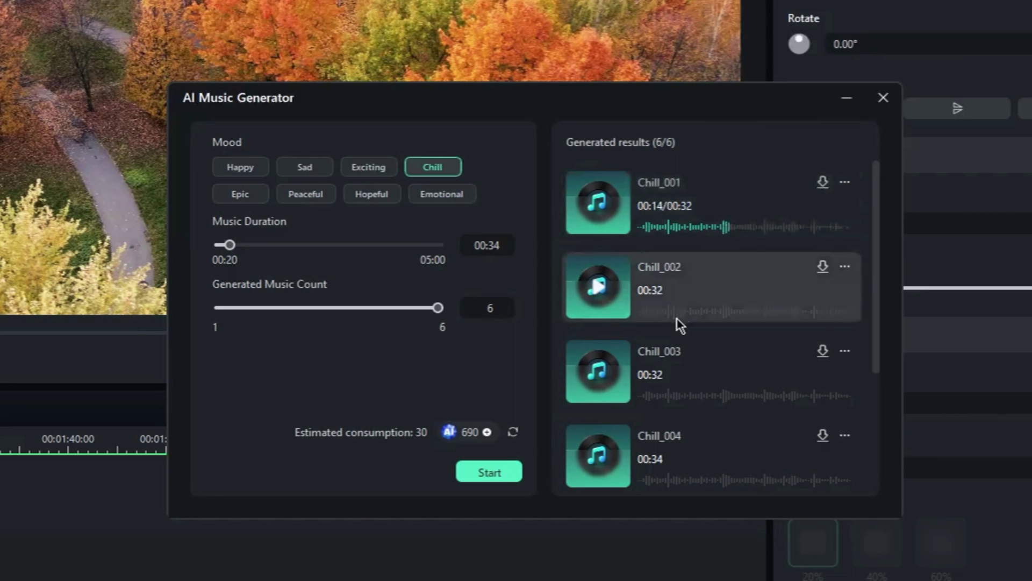
pyautogui.click(703, 316)
pyautogui.click(725, 316)
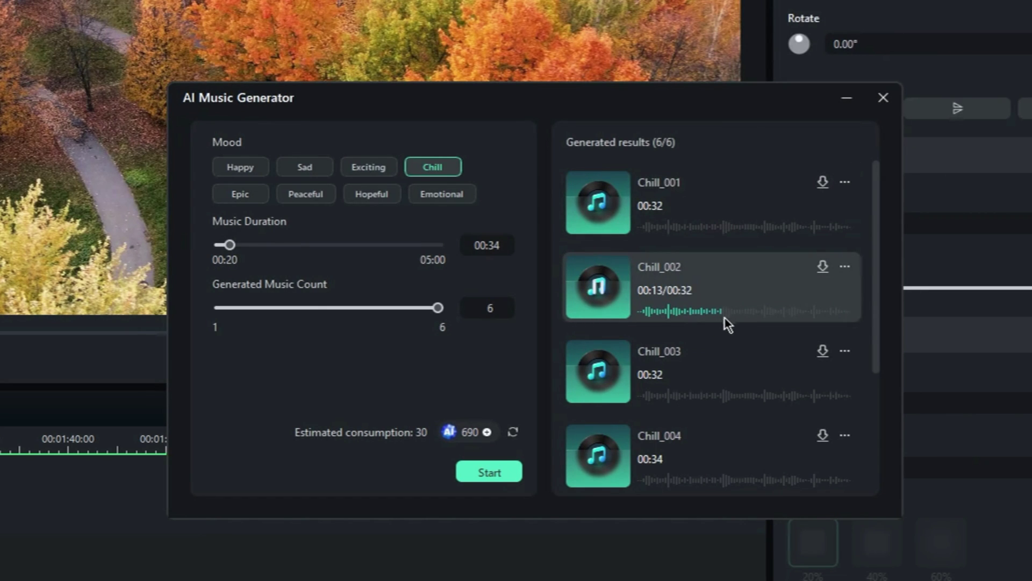
pyautogui.click(710, 396)
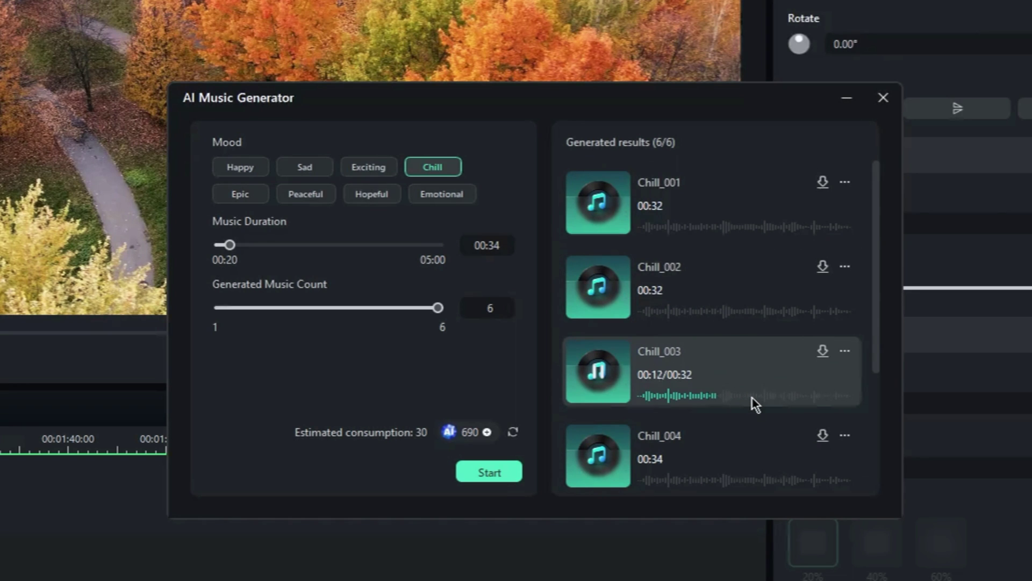
pyautogui.click(807, 213)
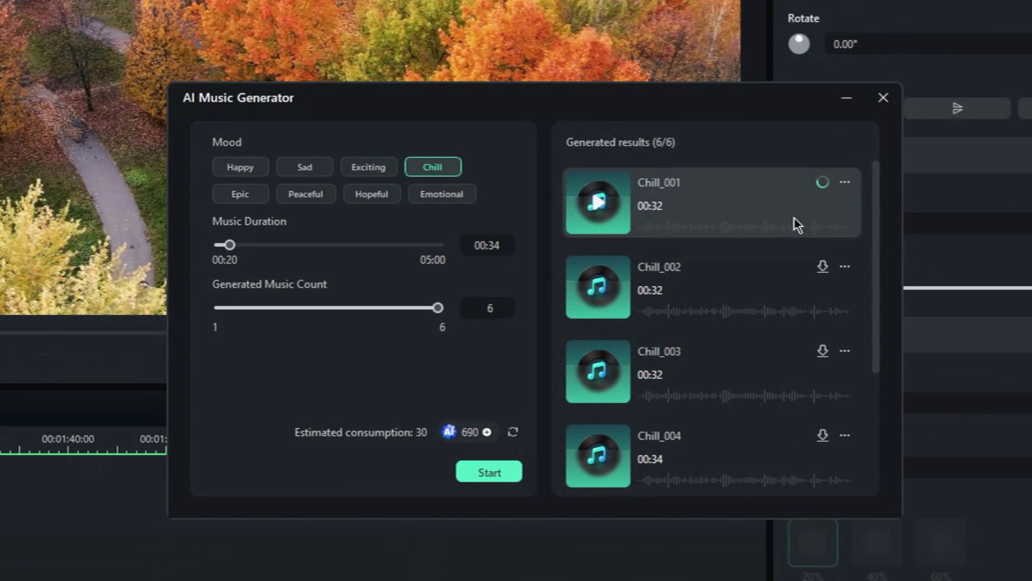
pyautogui.moveTo(795, 218); pyautogui.dragTo(63, 514)
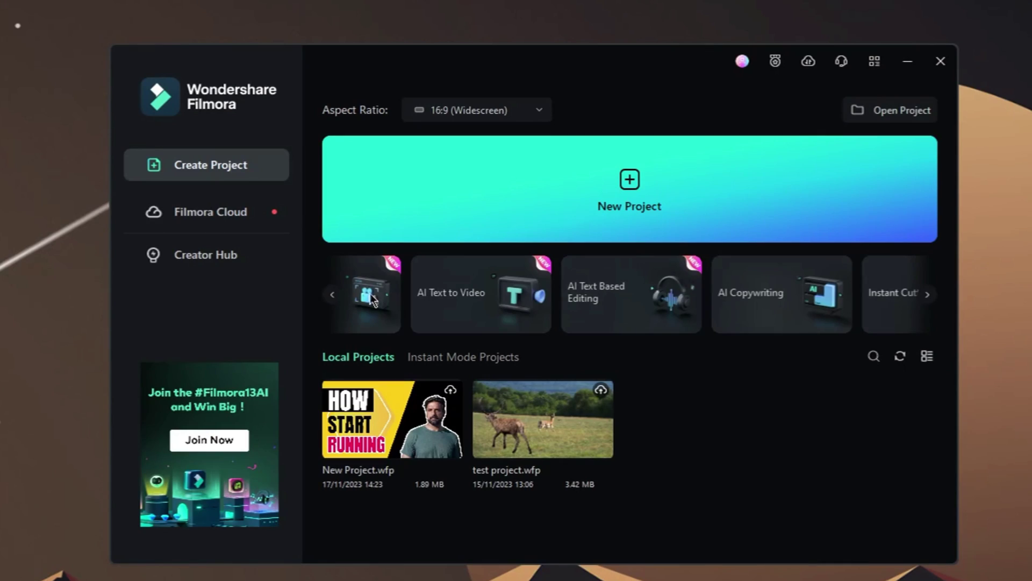
# - Open AI Text to Video and glance at the AI text-writing options before returning to Video Text
pyautogui.click(334, 295)
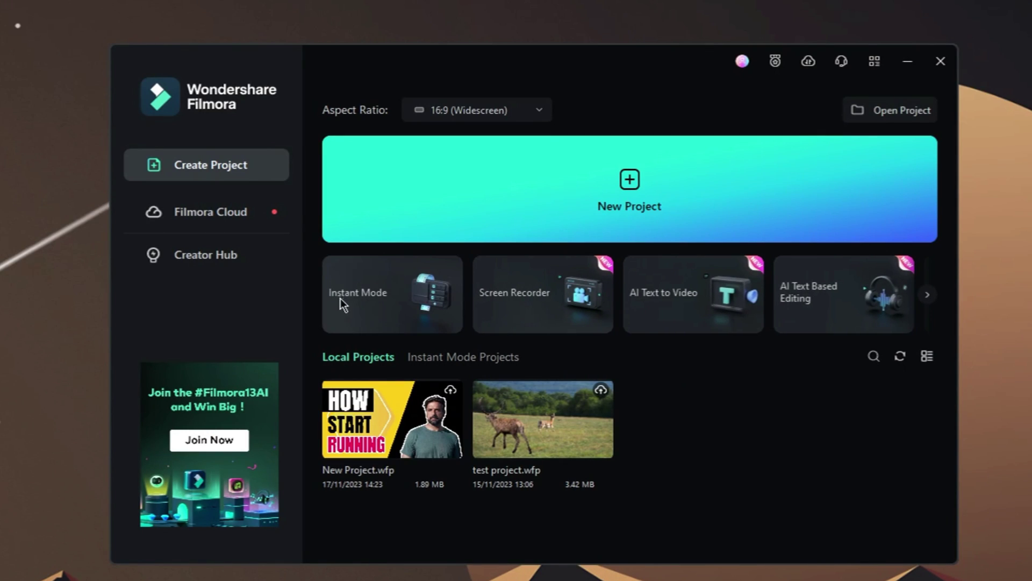
pyautogui.click(699, 294)
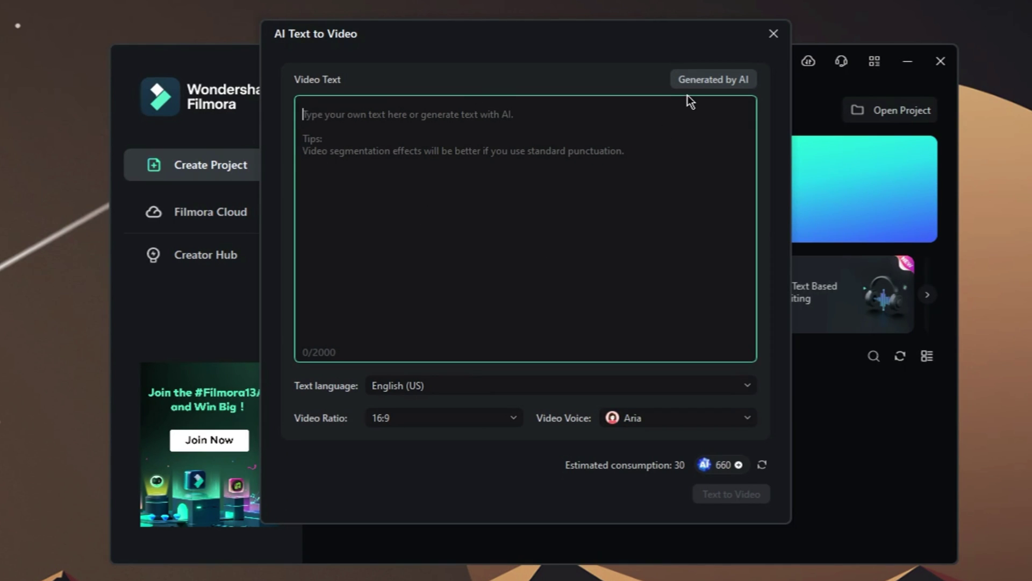
pyautogui.click(690, 80)
pyautogui.click(412, 104)
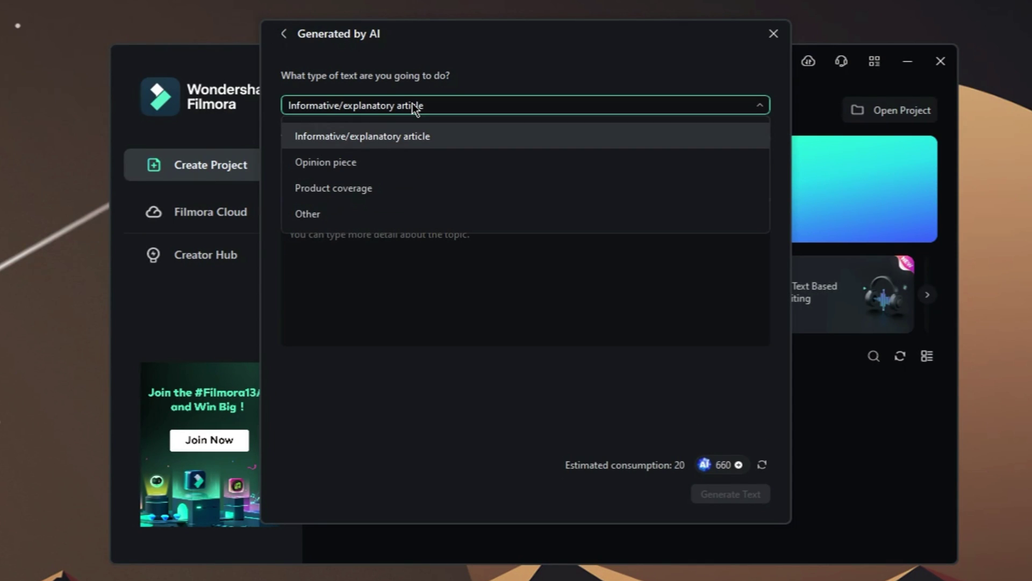
pyautogui.click(406, 103)
pyautogui.click(347, 167)
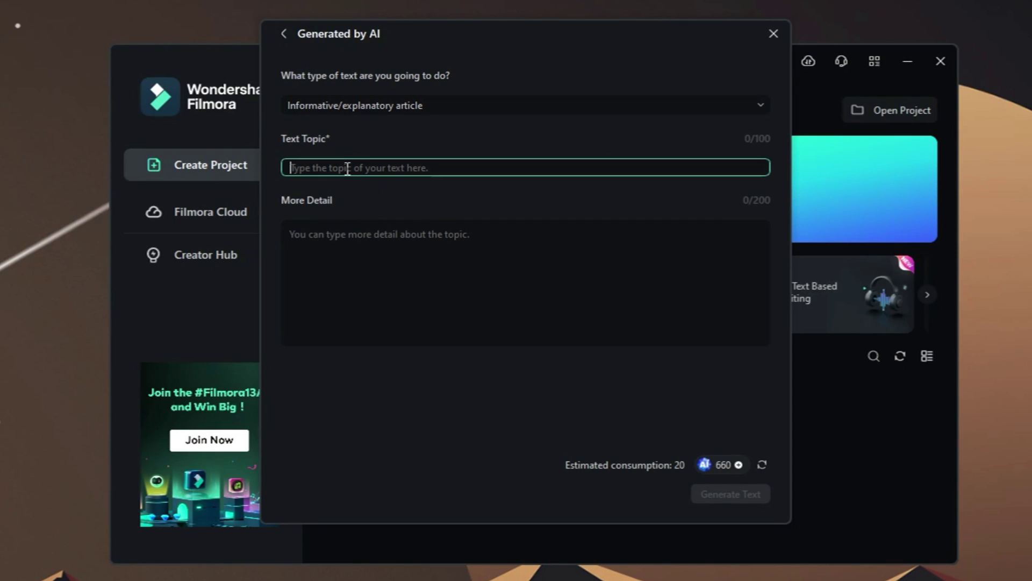
pyautogui.click(322, 240)
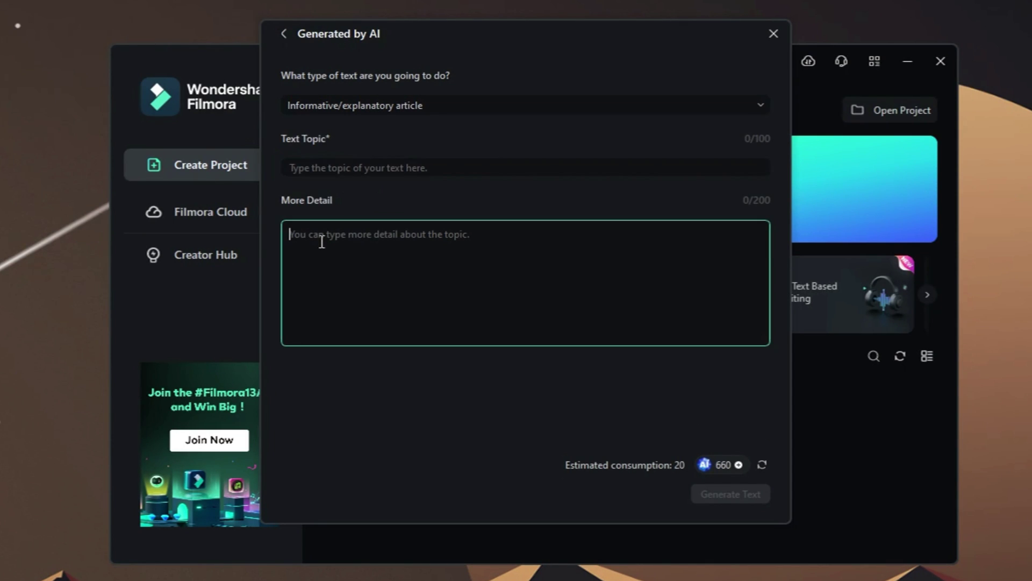
pyautogui.click(284, 35)
# - Paste the mushroom-hunt story as video text, keep 16:9 and English (US), and choose the Davis voice
pyautogui.write('John ventured into the forest, basket in hand, eager for a mushroom hunt. The dense foliage whispered secrets as he searched, sunlight dappling the forest floor. His eyes lit up upon finding a cluster of golden chanterelles, a woodland treasure. With a satisfied smile, he headed home, the earthy aroma of mushrooms accompanying him.')
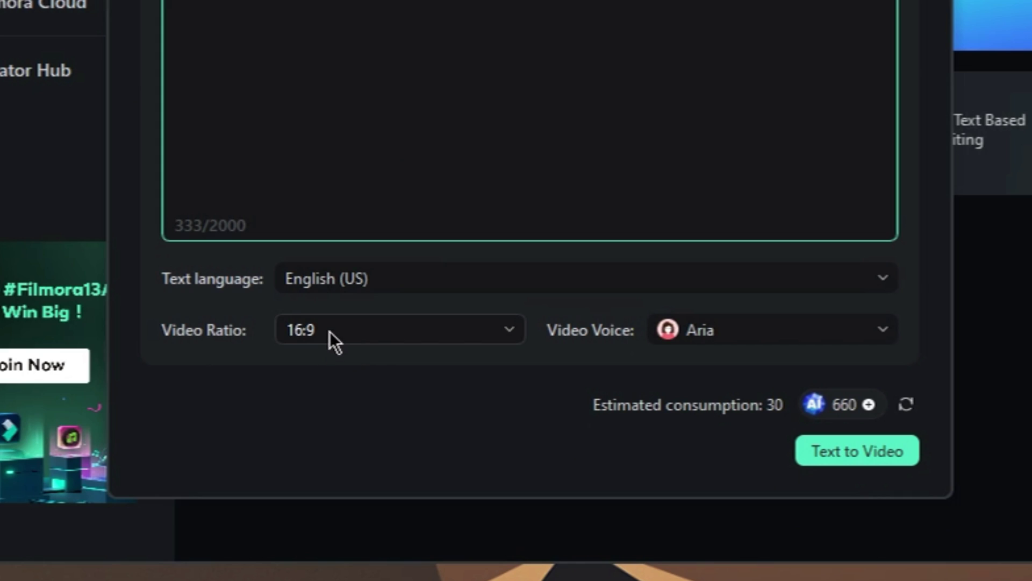
pyautogui.click(398, 421)
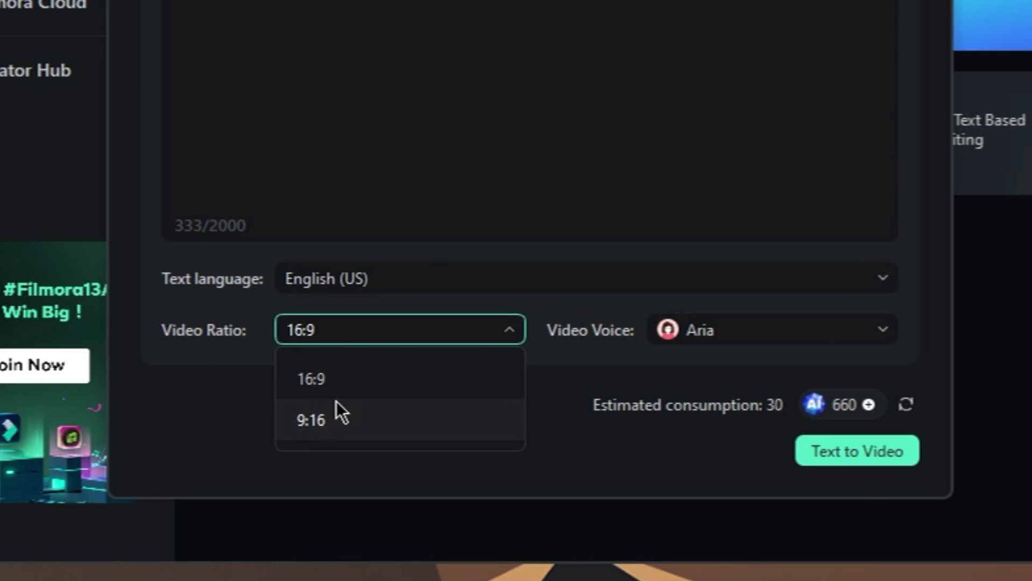
pyautogui.click(364, 334)
pyautogui.click(454, 278)
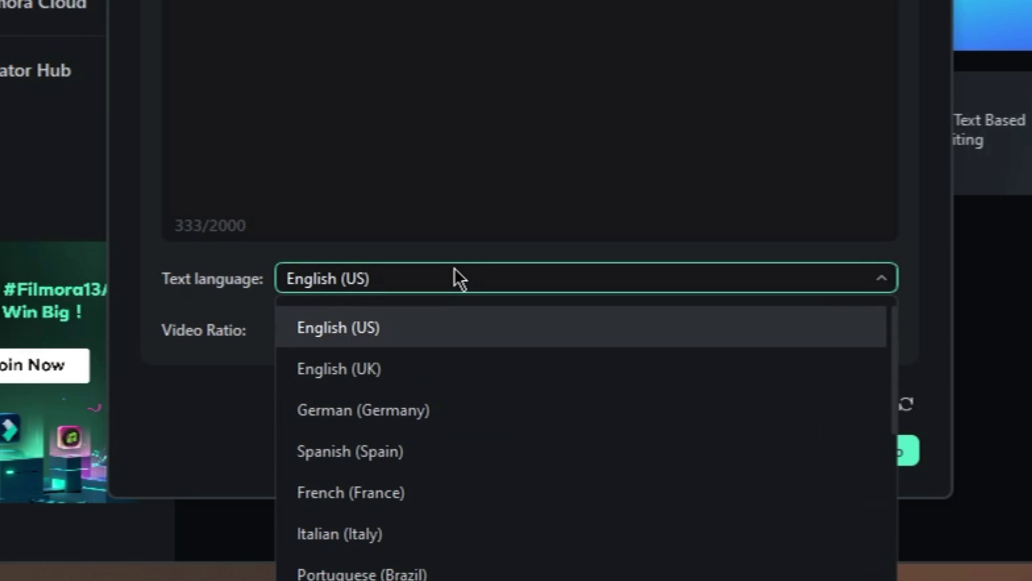
pyautogui.click(454, 269)
pyautogui.click(809, 332)
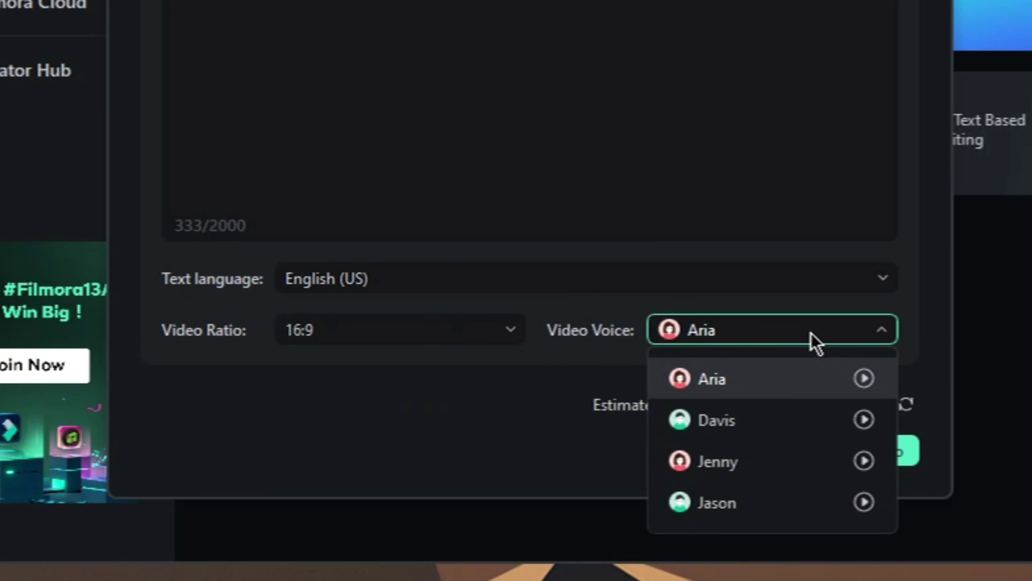
pyautogui.click(727, 422)
# - Start generating the video from the story, spending 30 AI credits (660 down to 630)
pyautogui.click(885, 469)
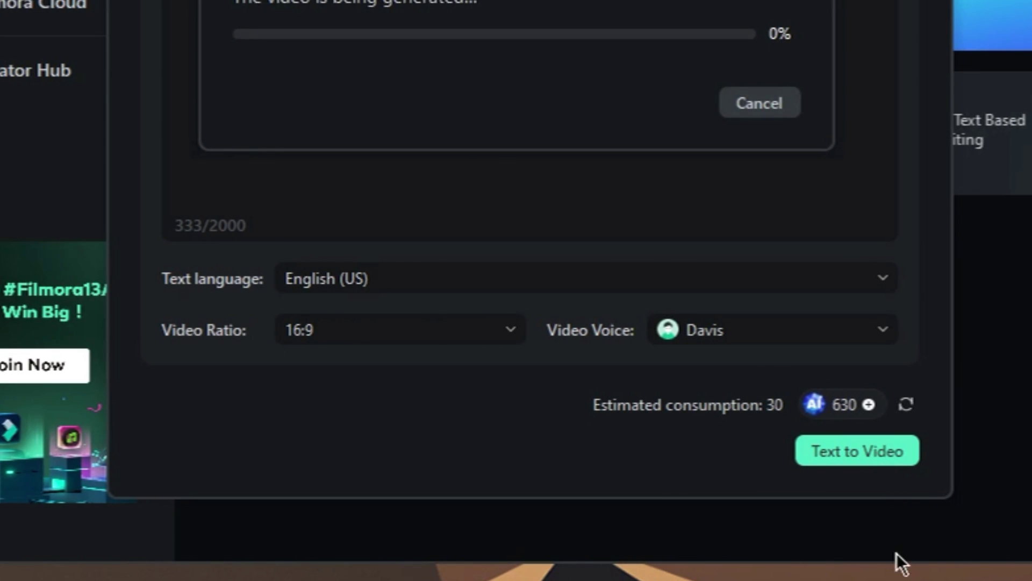